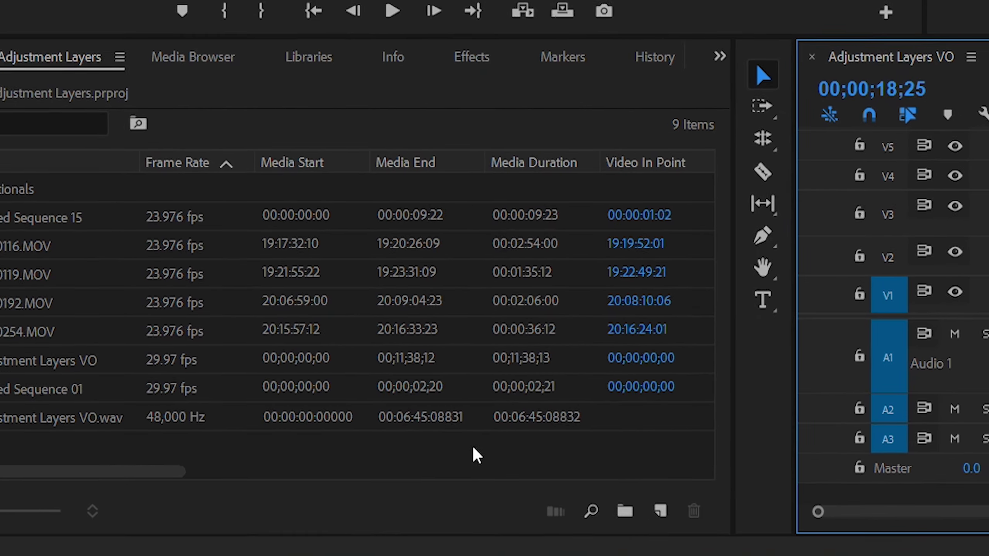
Step: Create a new 1920×1080, 29.97 fps Adjustment Layer item from File > New
right_click(254, 509)
mouse_move(530, 346)
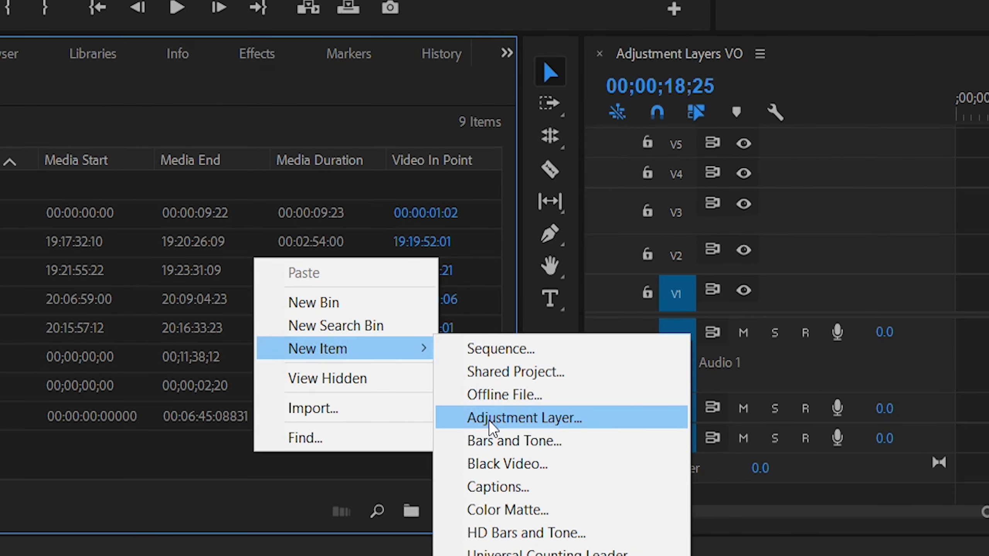
left_click(489, 420)
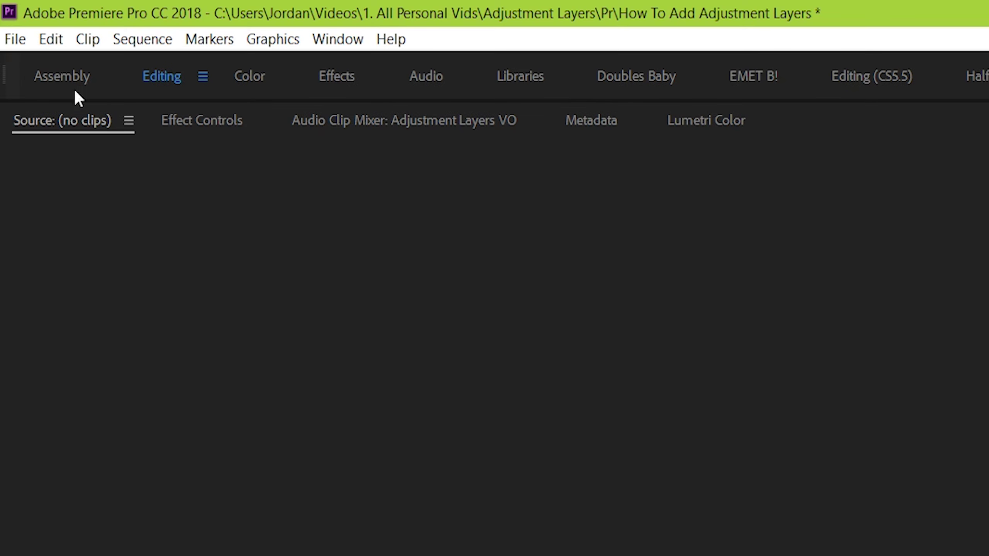
left_click(11, 39)
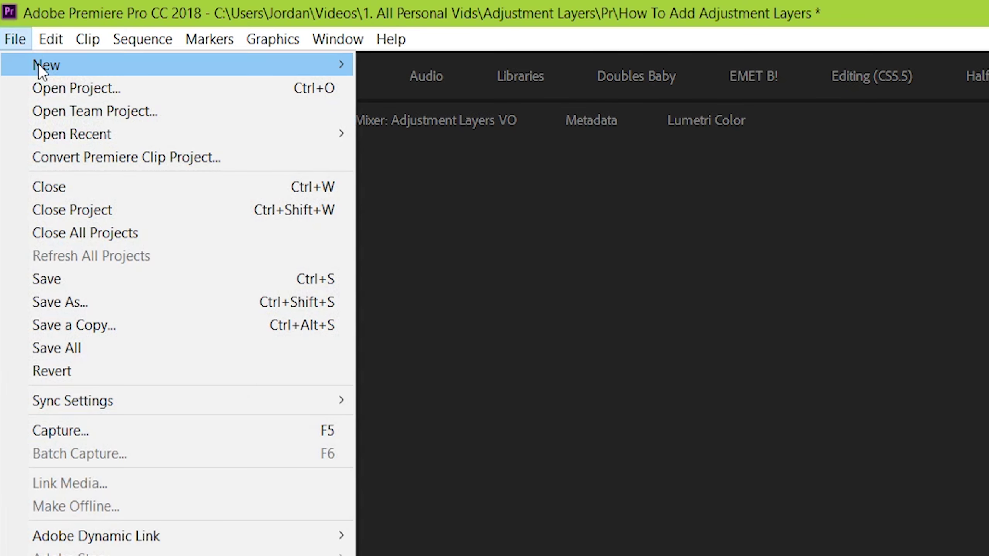
mouse_move(39, 63)
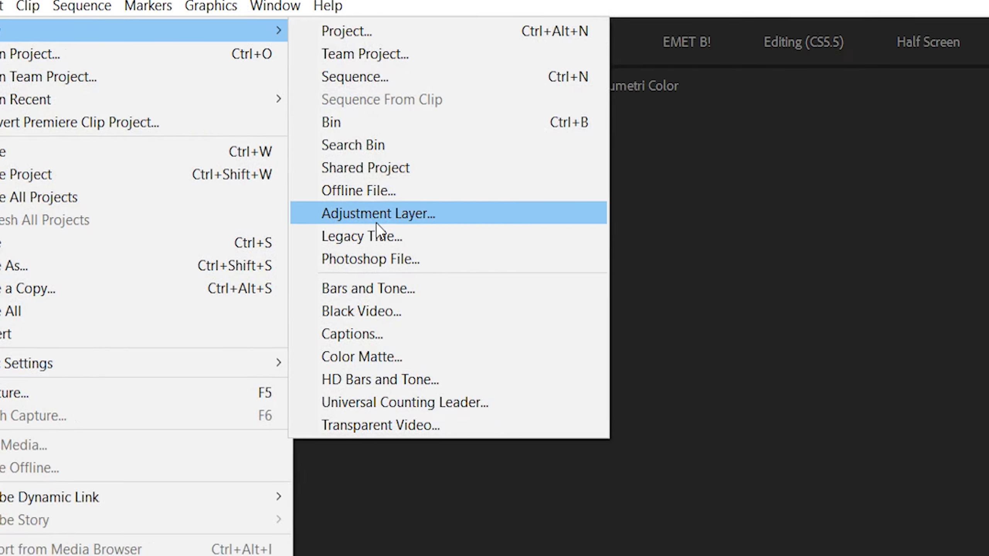
left_click(439, 257)
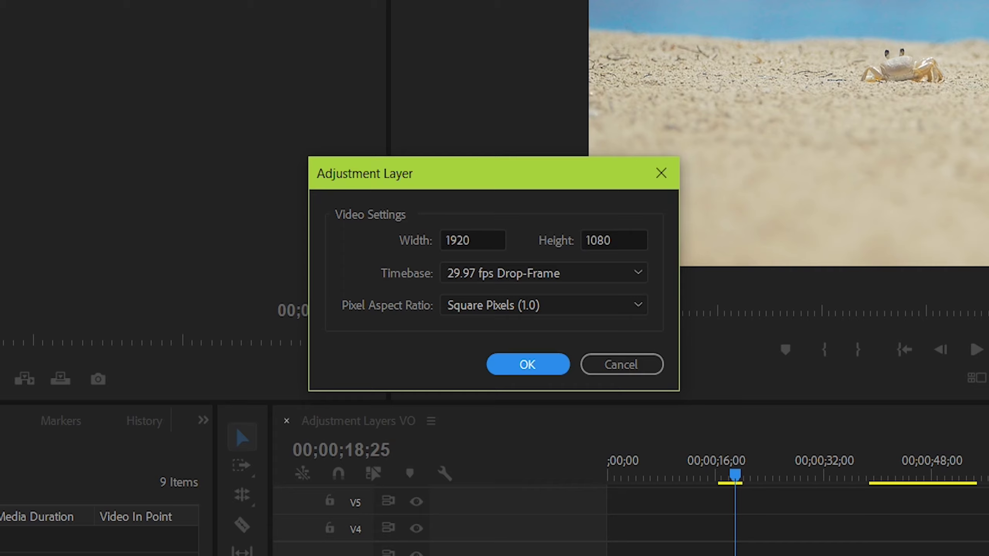
Step: Accept the adjustment layer settings and drop the layer at the start of the timeline
left_click(505, 370)
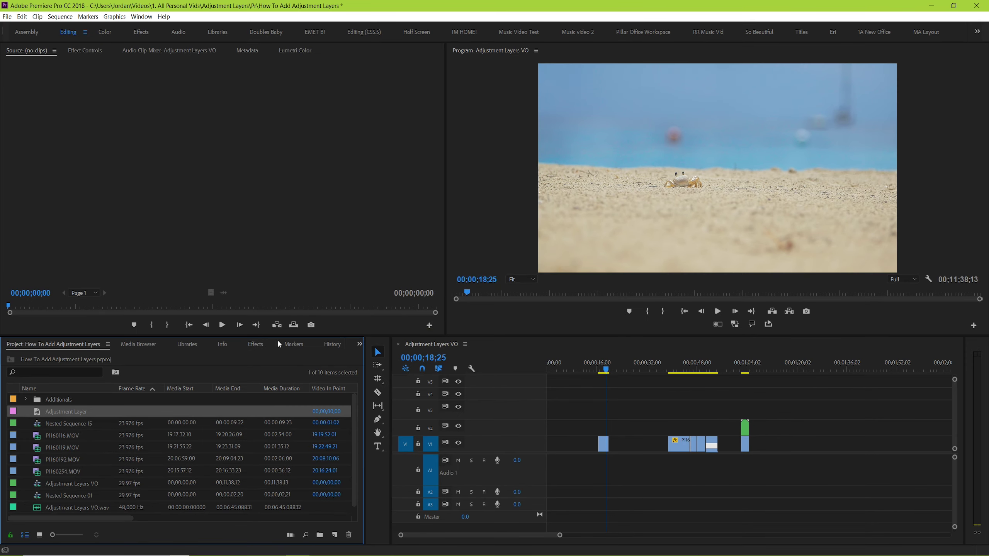
left_click_drag(65, 411, 530, 444)
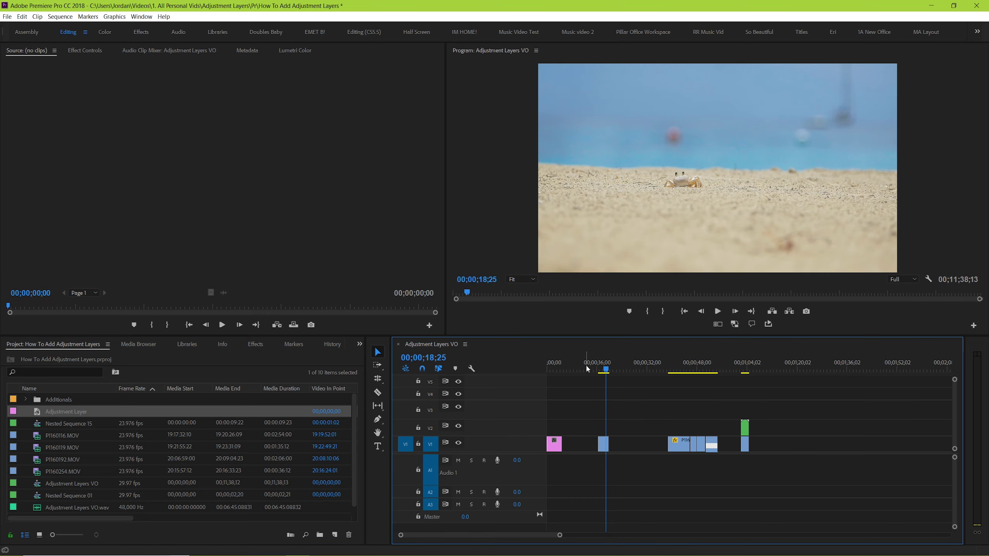
key("Home")
key("=")
key("=")
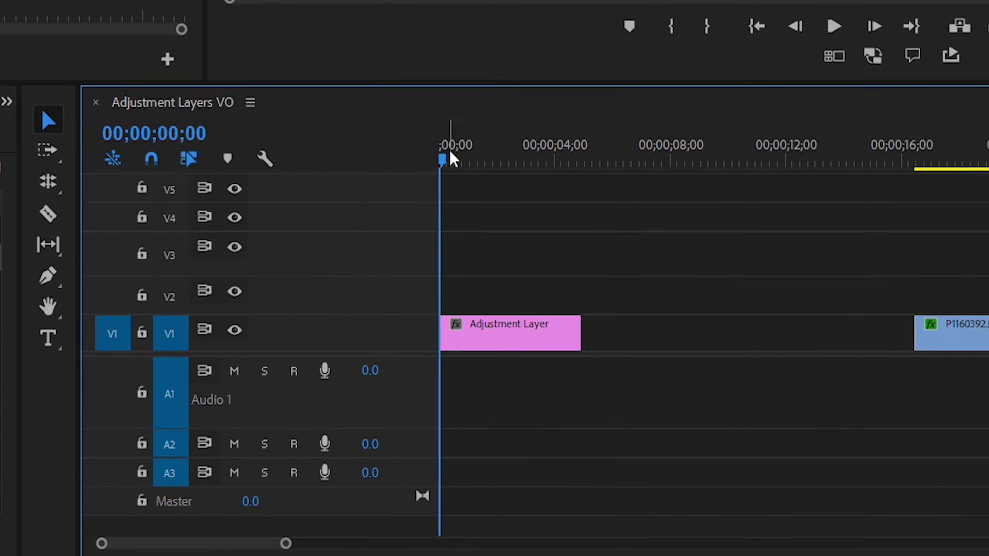
Step: Move the adjustment layer clip from V1 up to track V2
left_click_drag(549, 369, 565, 370)
left_click_drag(474, 141, 412, 160)
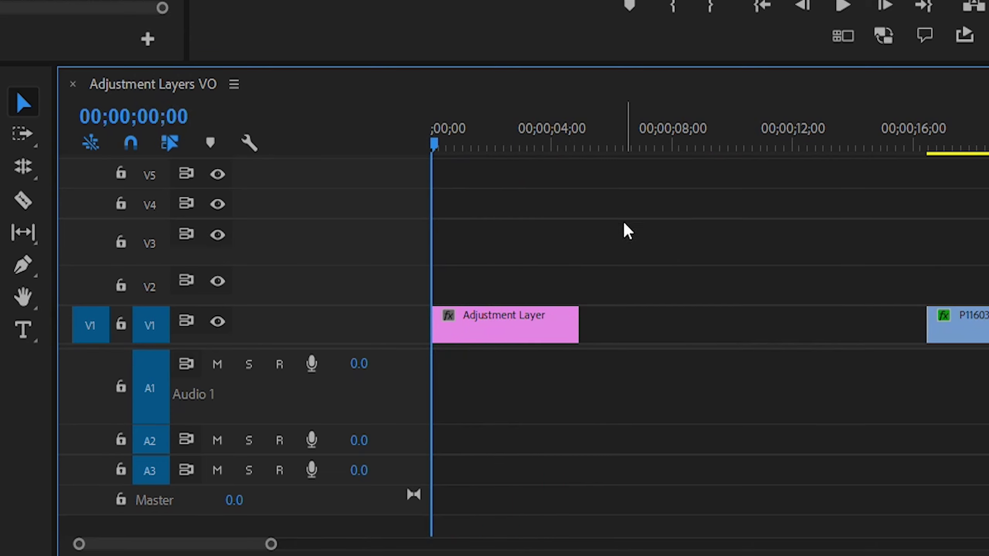
left_click_drag(564, 331, 553, 299)
left_click(776, 249)
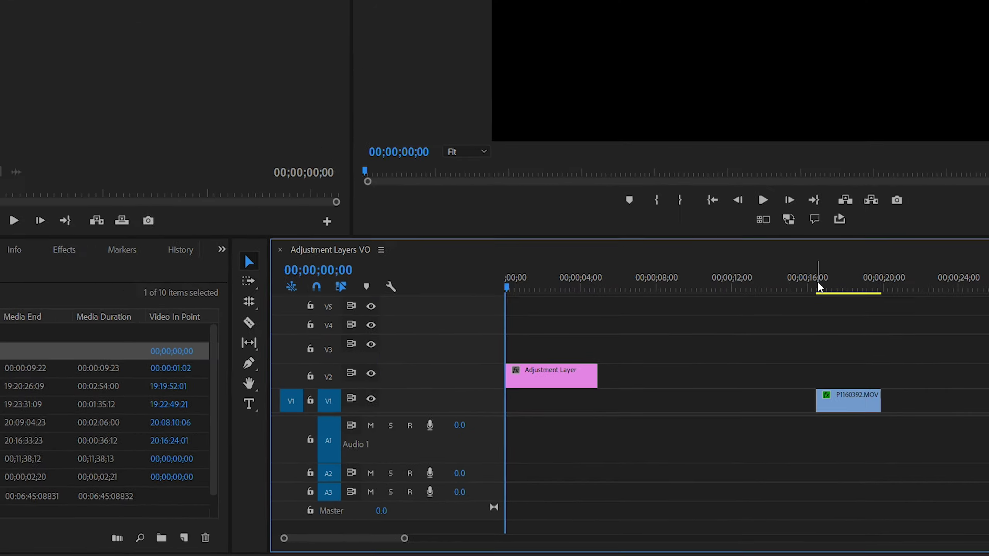
Step: Place the adjustment layer above P1160392.MOV and trim its end to match that clip
left_click(936, 147)
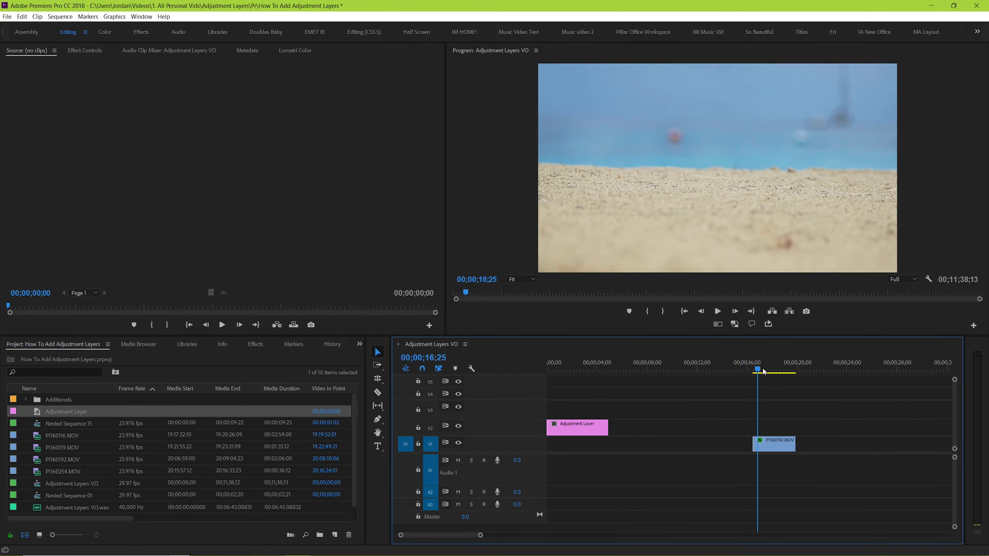
key("space")
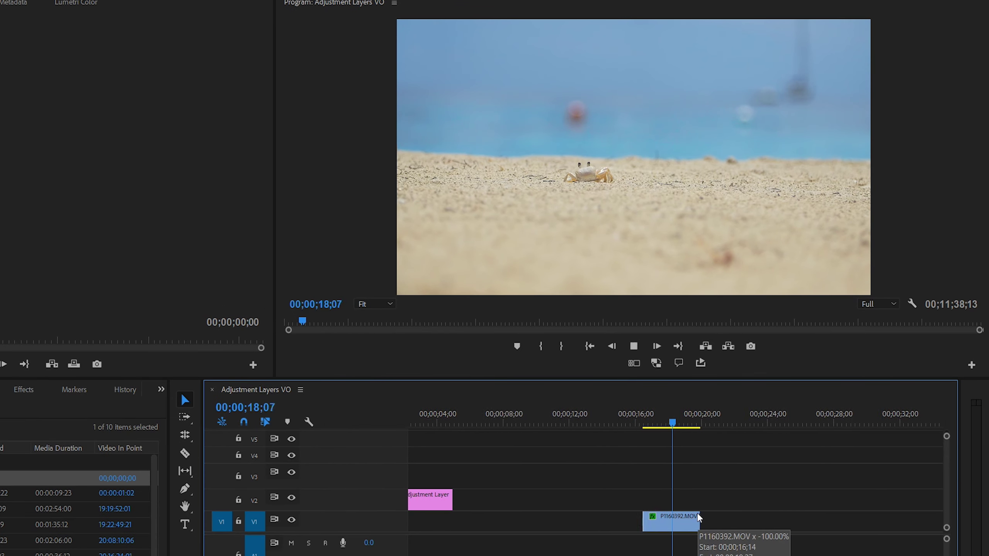
key("space")
left_click_drag(441, 503, 696, 508)
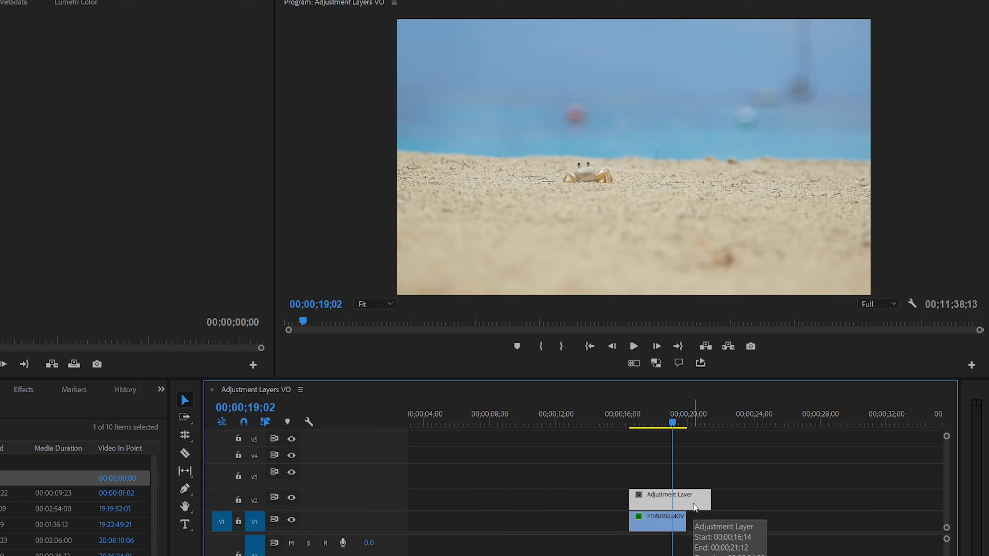
left_click_drag(710, 506, 686, 506)
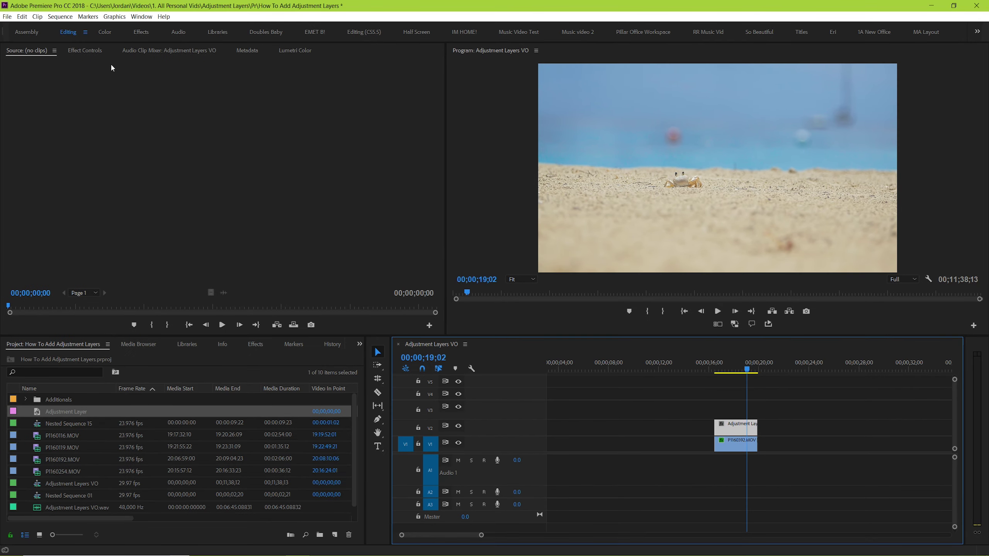
Step: Review the layer's Lumetri grade (Temperature 84.0, Tint −85.8) in playback
left_click(294, 51)
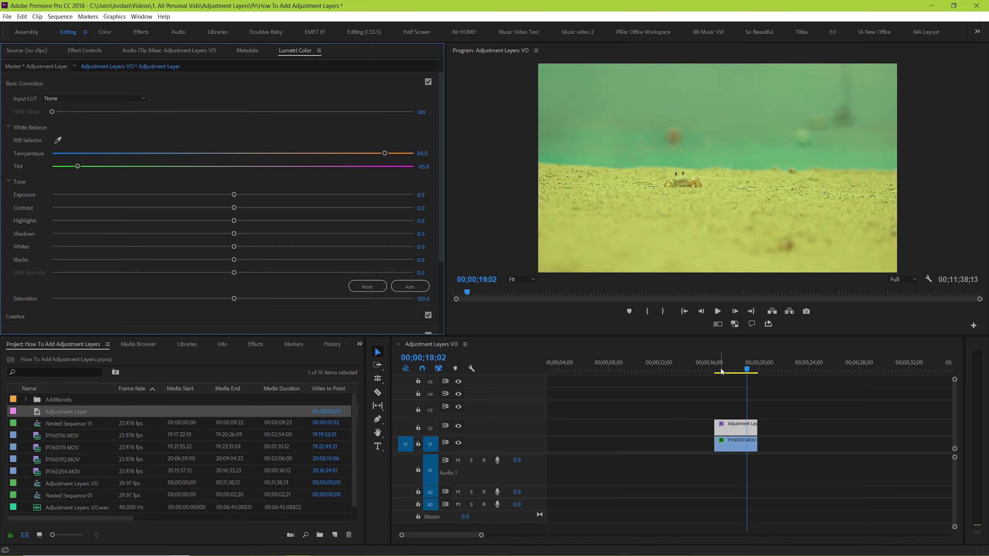
left_click(850, 401)
key("Up")
key("space")
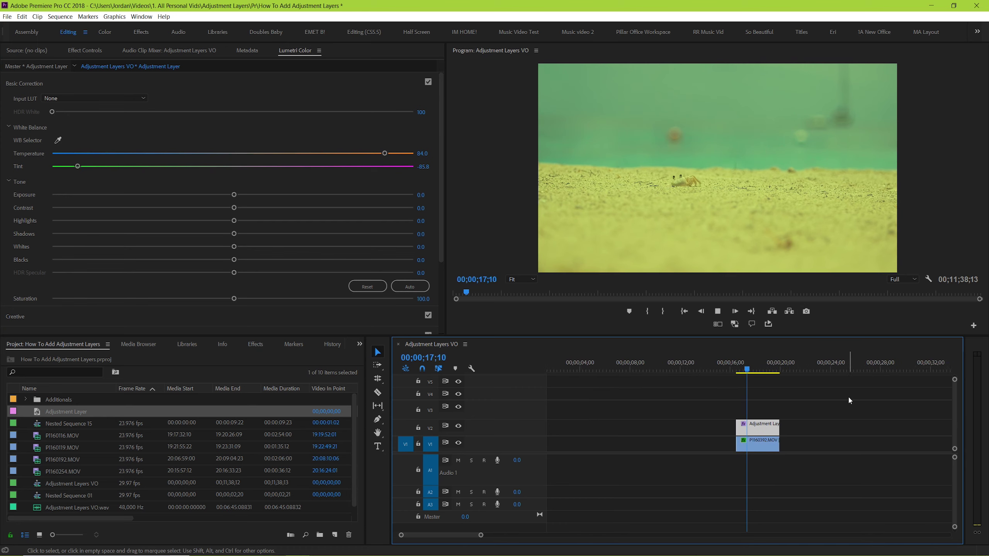
key("space")
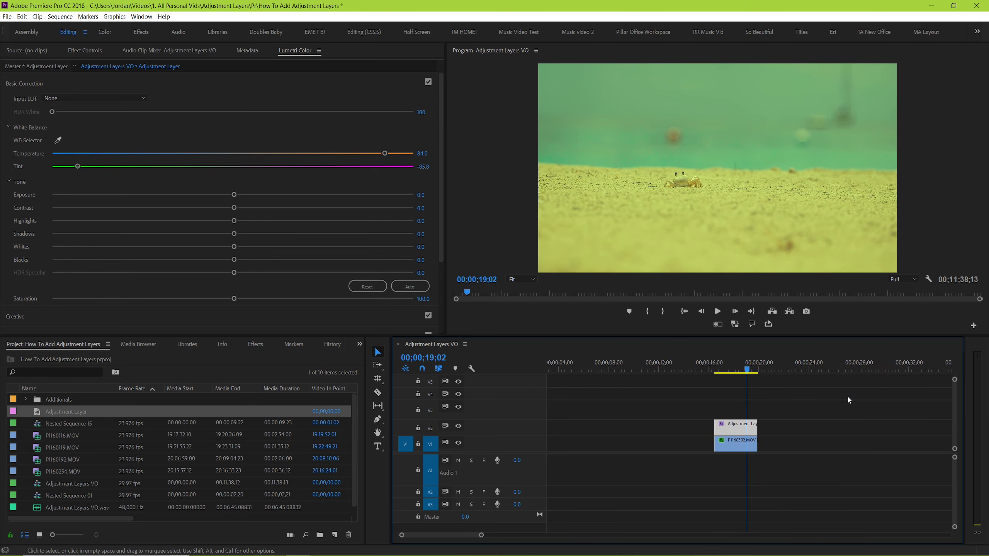
Step: Delete the adjustment layer clip, then undo to restore it
left_click_drag(790, 404, 718, 422)
key("Delete")
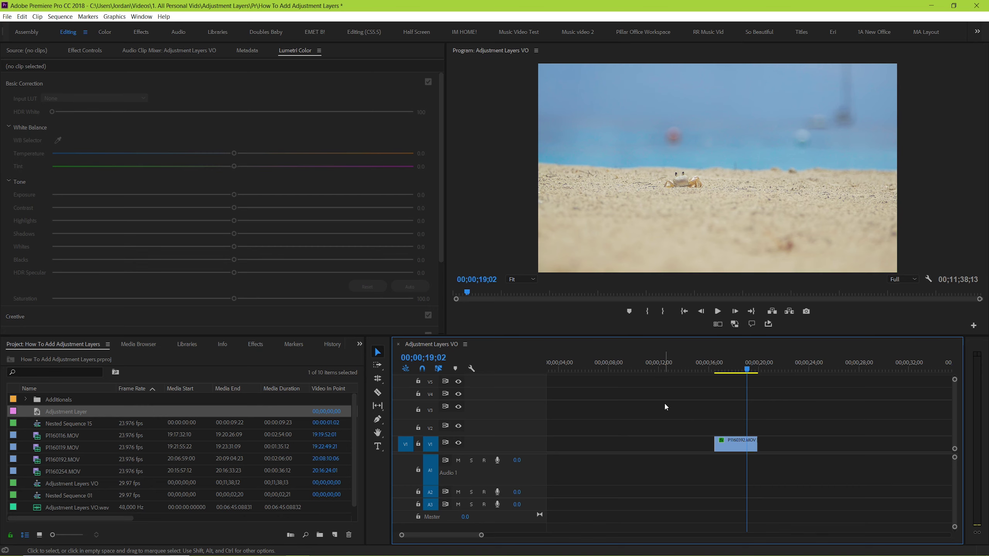
key("ctrl+z")
Step: Disable and re-enable the adjustment layer clip, then toggle V2 track output off and on
left_click(740, 427)
right_click(740, 426)
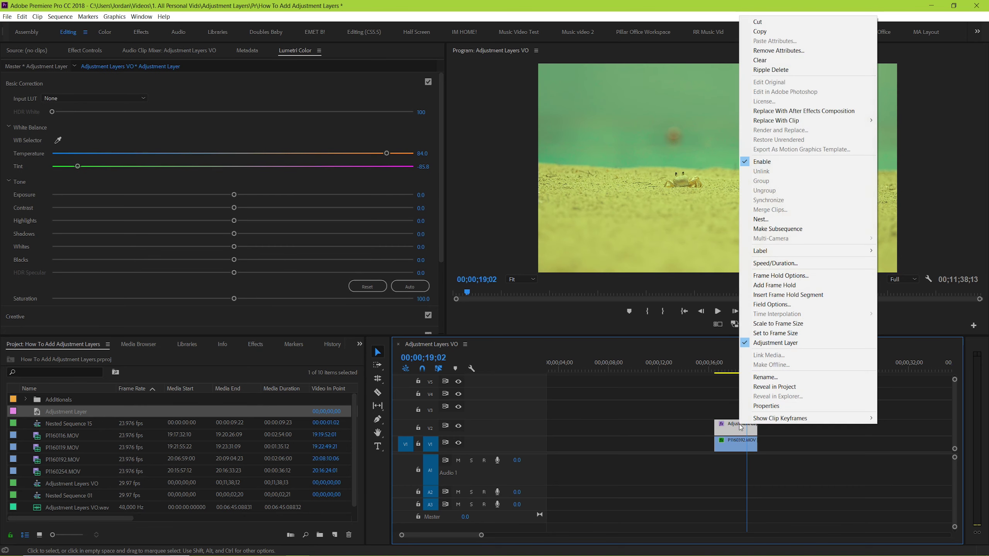
left_click(762, 168)
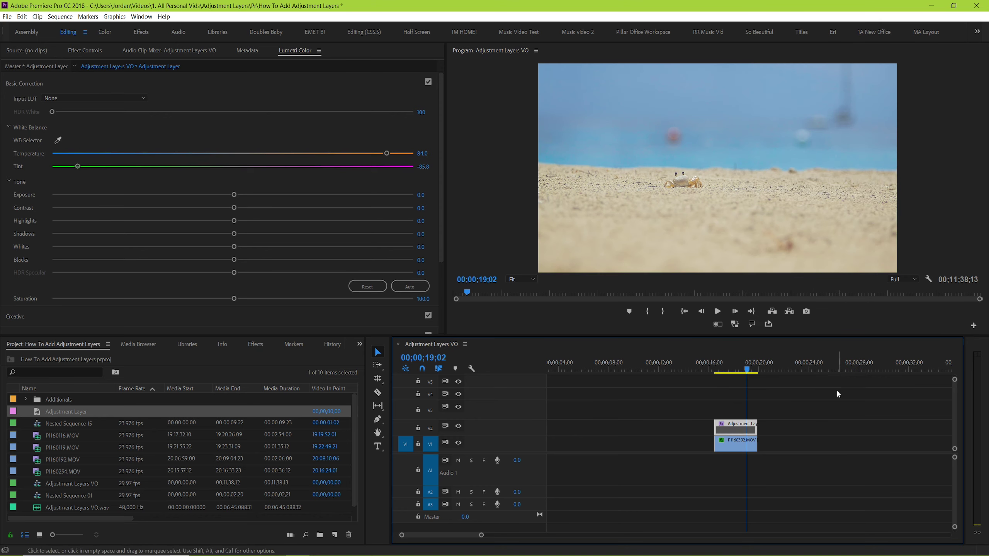
key("ctrl+z")
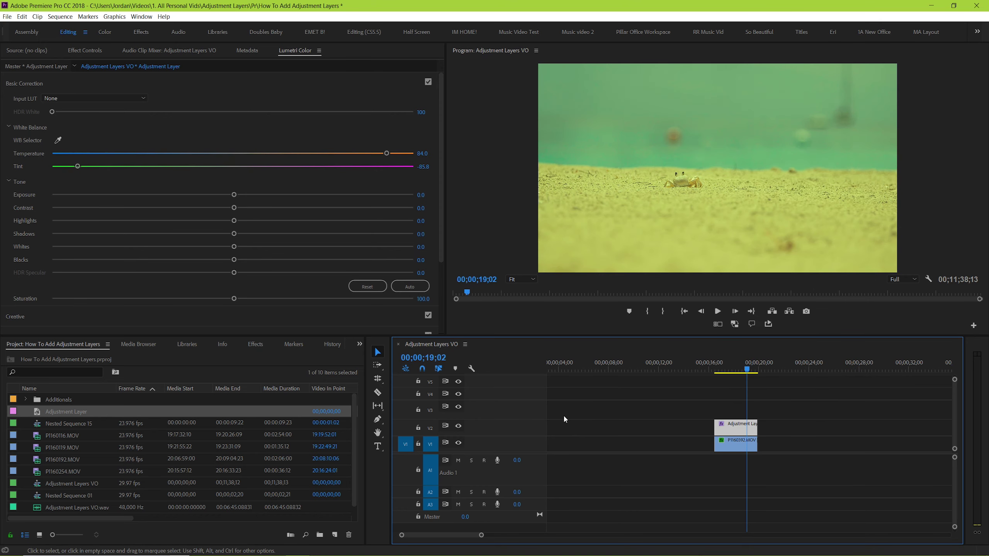
left_click(458, 426)
left_click(458, 426)
left_click(824, 408)
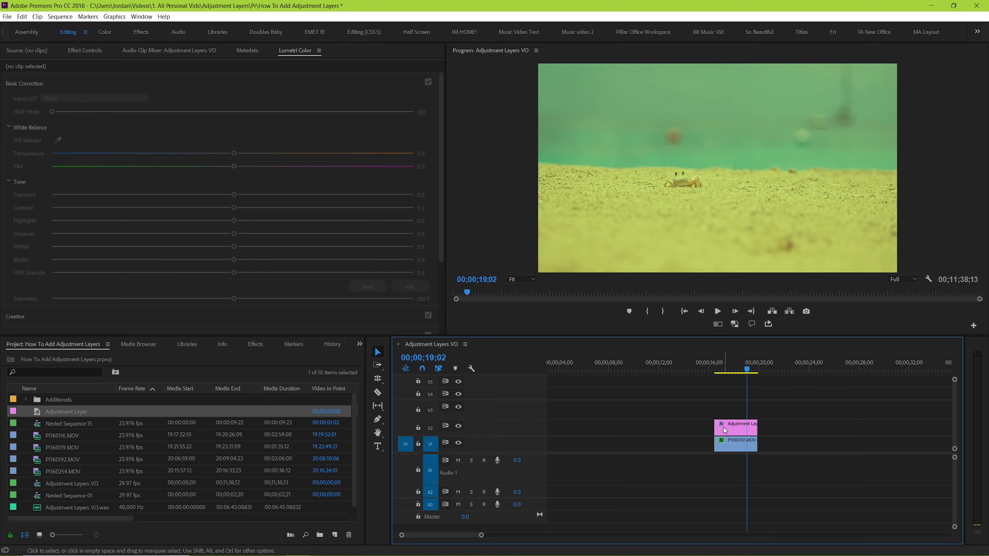
Step: Remove the Lumetri Color effect from the adjustment layer in Effect Controls
left_click(739, 428)
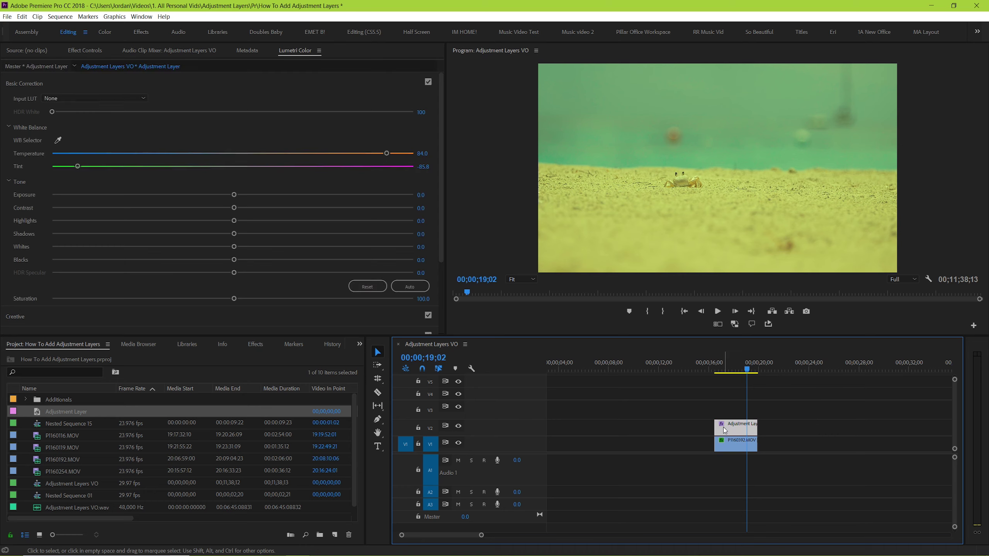
left_click(85, 51)
left_click(38, 238)
key("Delete")
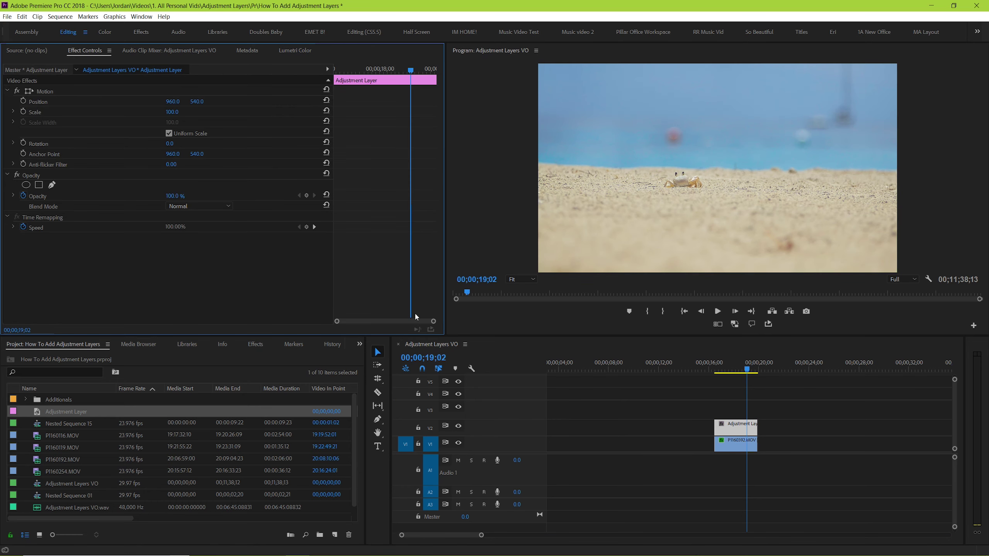
left_click(803, 404)
key("minus")
Step: Move the adjustment layer over the clips near 00;00;40 and extend it across the run
left_click(800, 369)
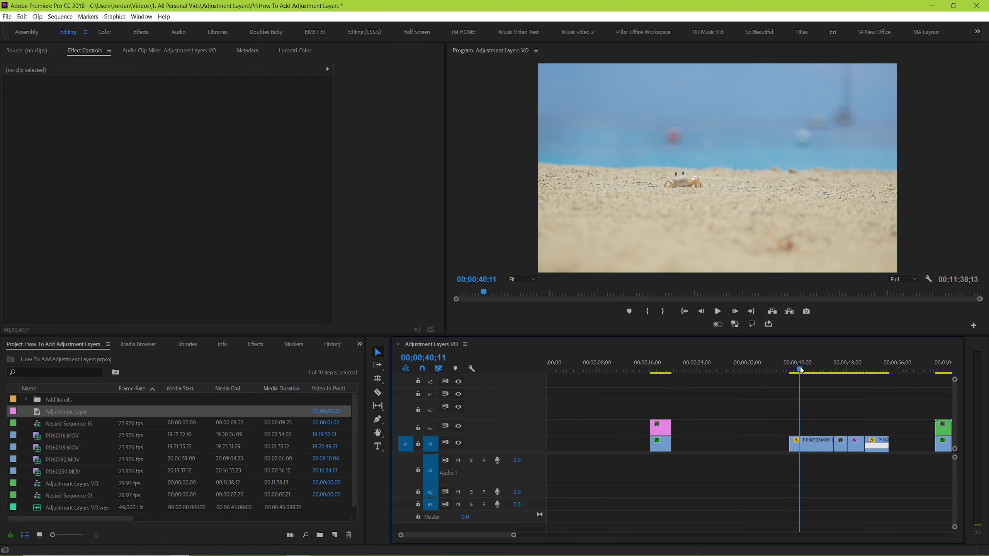
left_click_drag(801, 370, 874, 378)
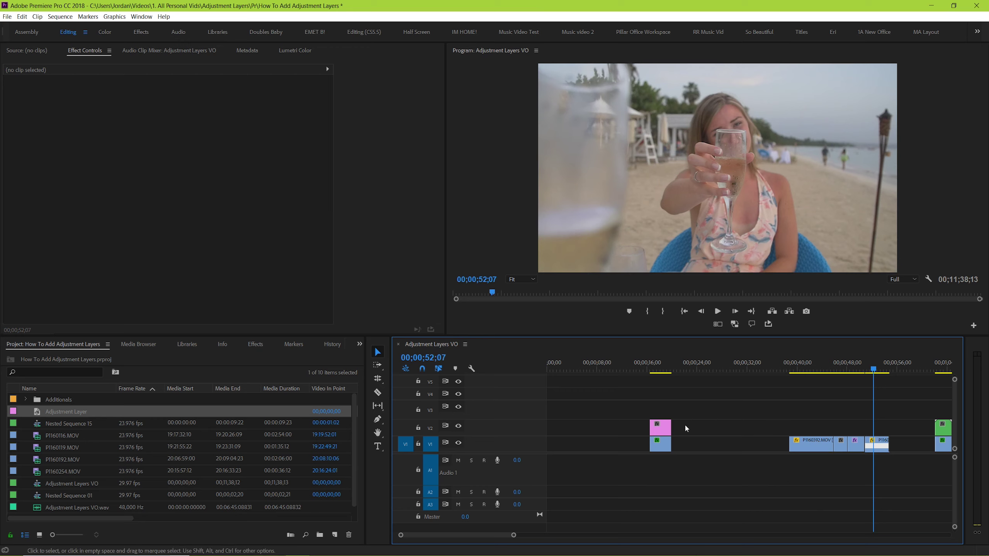
left_click_drag(661, 428, 889, 425)
left_click_drag(802, 370, 821, 371)
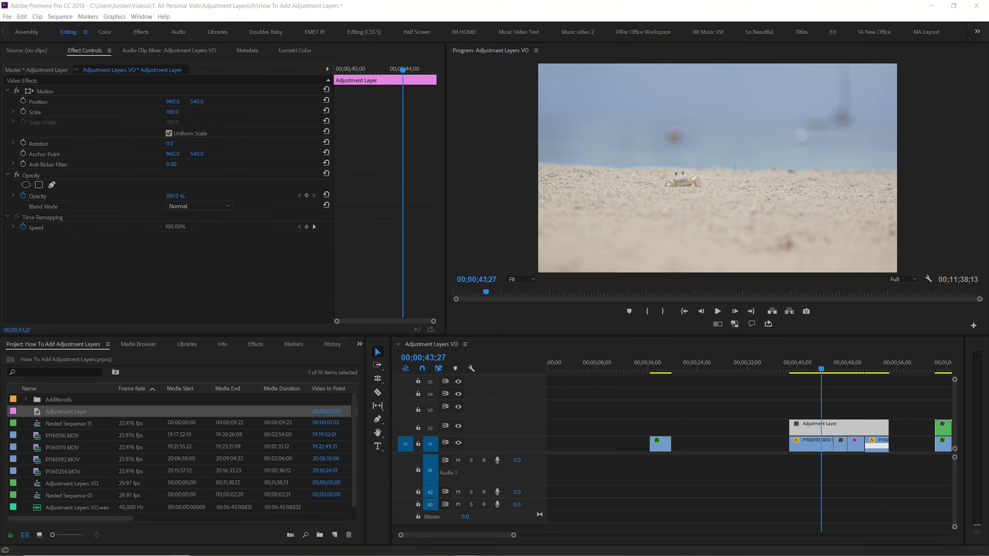
Step: Grade the layer in Lumetri Color with Temperature -49.5 and Tint 84.8
left_click(304, 52)
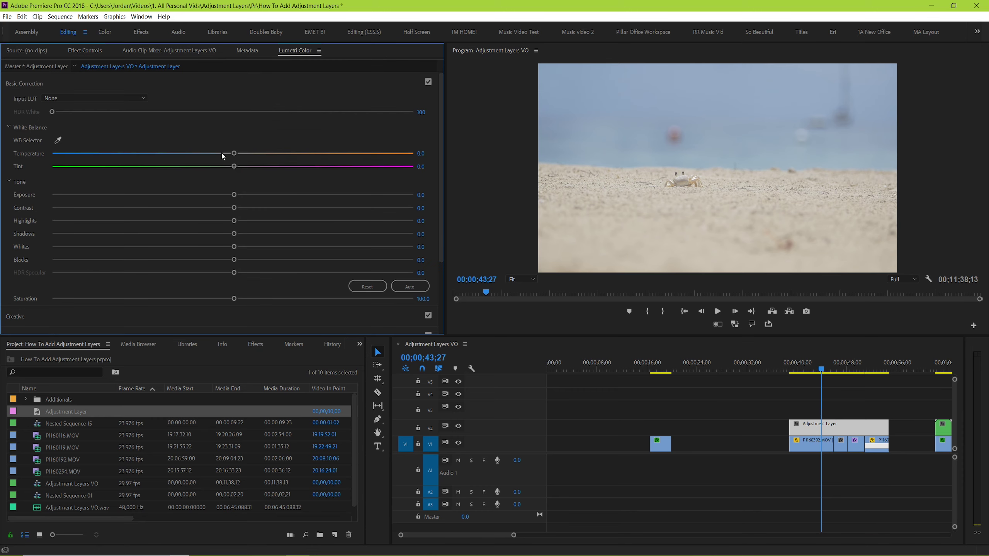
left_click_drag(173, 154, 143, 154)
left_click_drag(339, 170, 386, 170)
left_click_drag(799, 369, 774, 372)
Step: Move the adjustment layer up to V3 and the Nested Sequence clip above it
key("=")
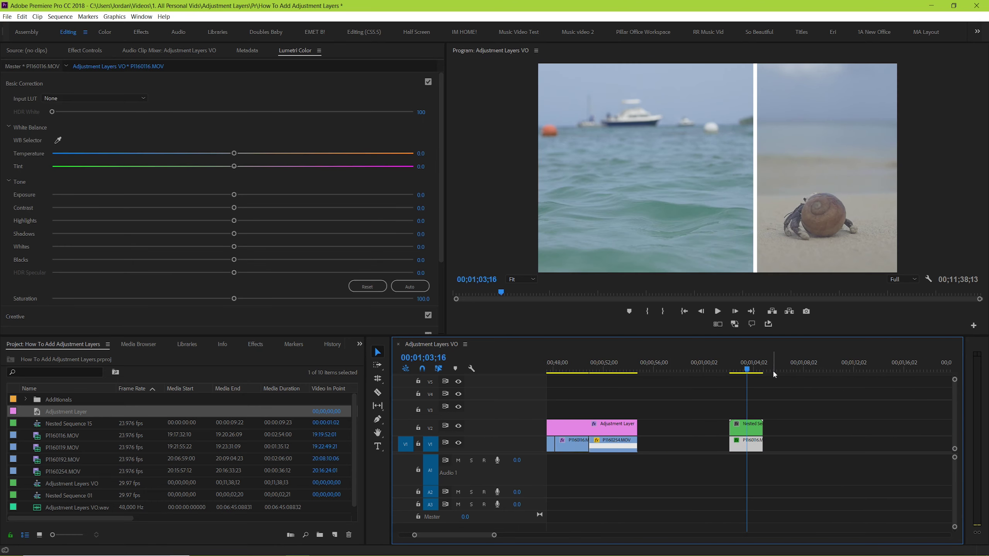
left_click_drag(591, 433, 800, 419)
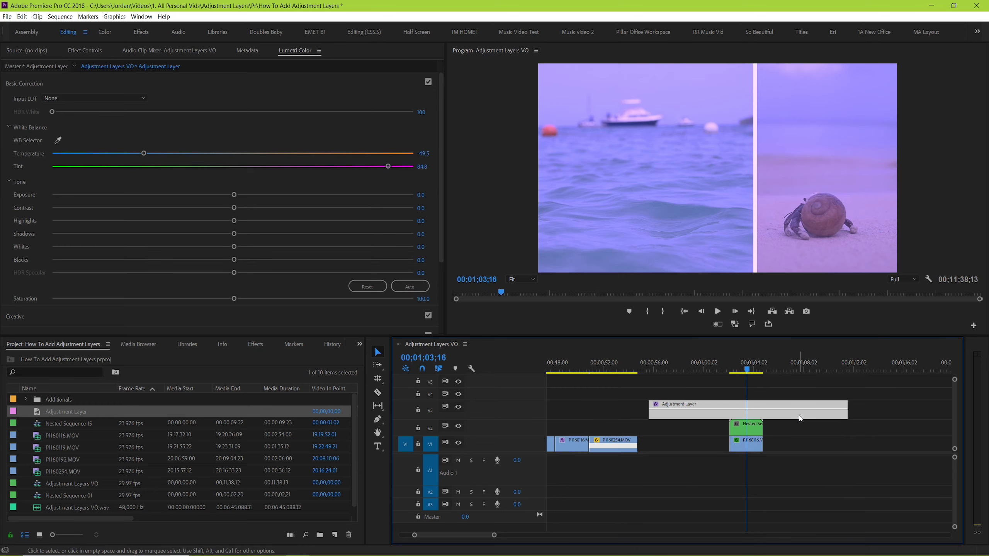
left_click(747, 430)
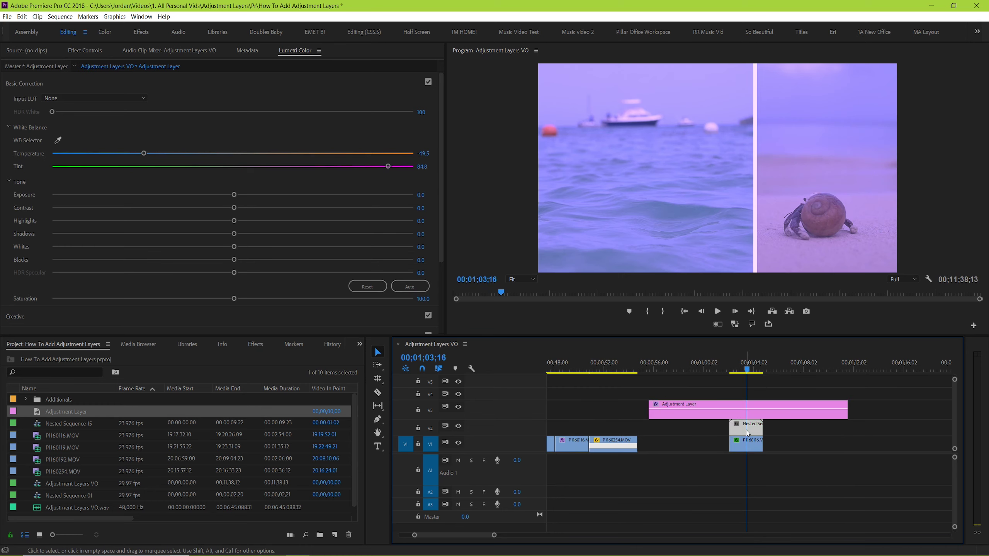
left_click_drag(747, 433, 747, 395)
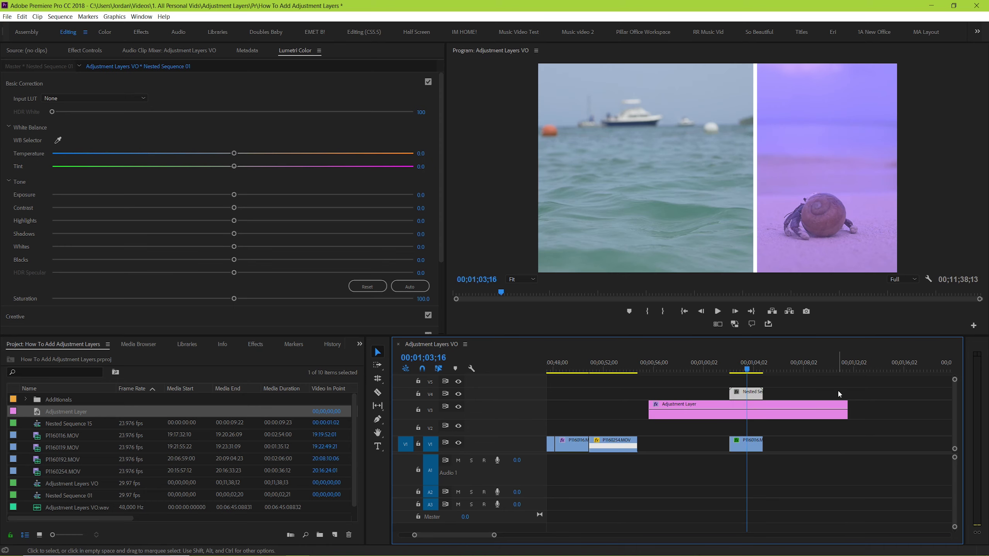
left_click(839, 395)
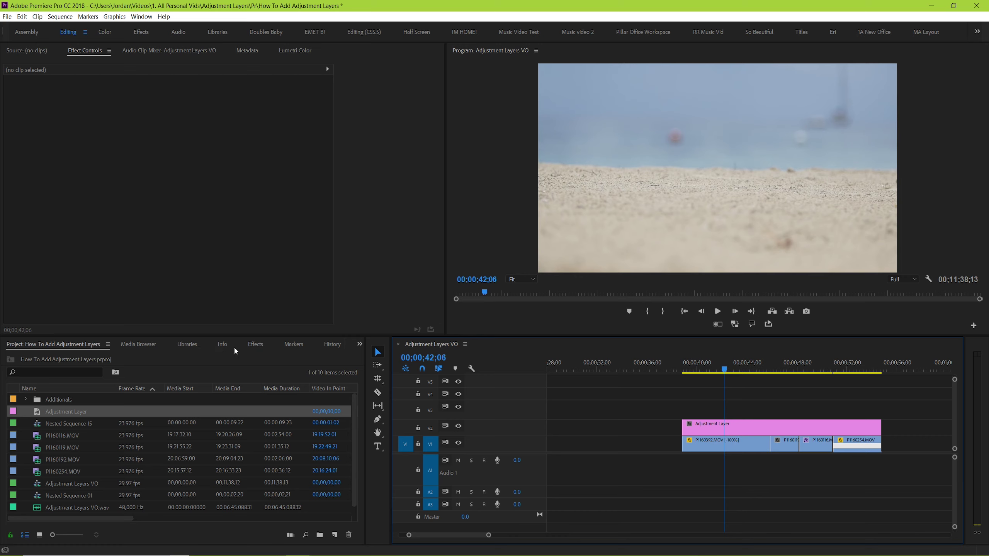
Step: Apply Gaussian Blur to the adjustment layer and raise Blurriness to 41.0
left_click(256, 345)
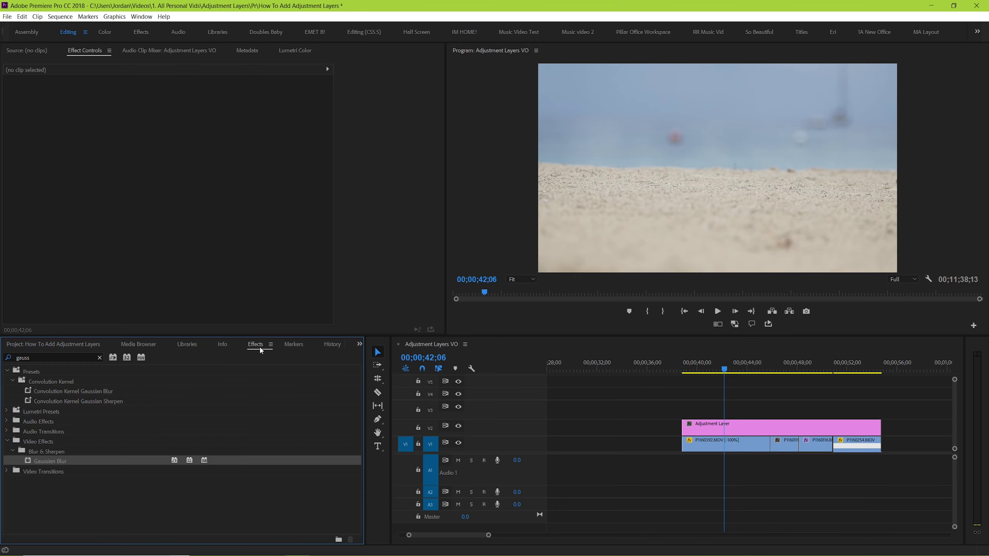
left_click_drag(41, 466, 708, 427)
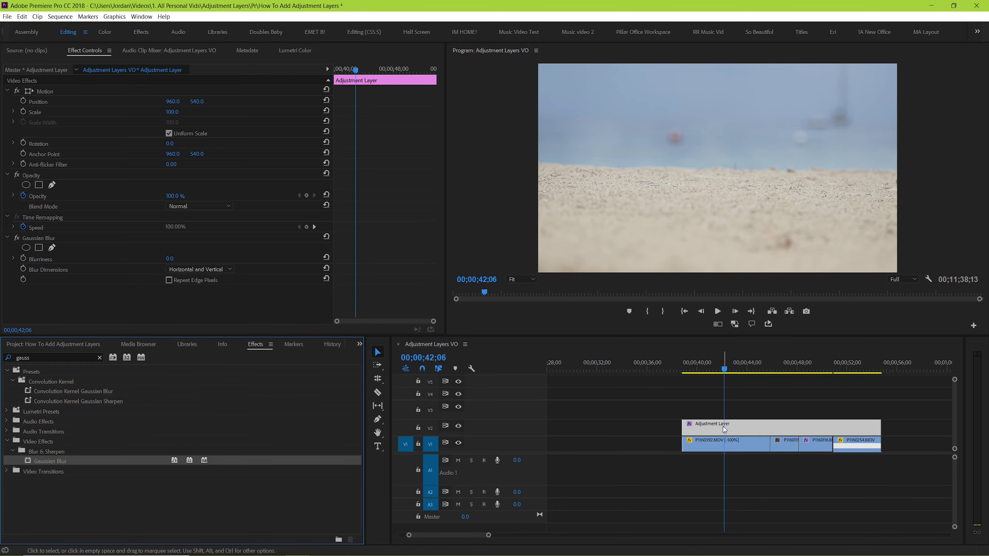
left_click(741, 370)
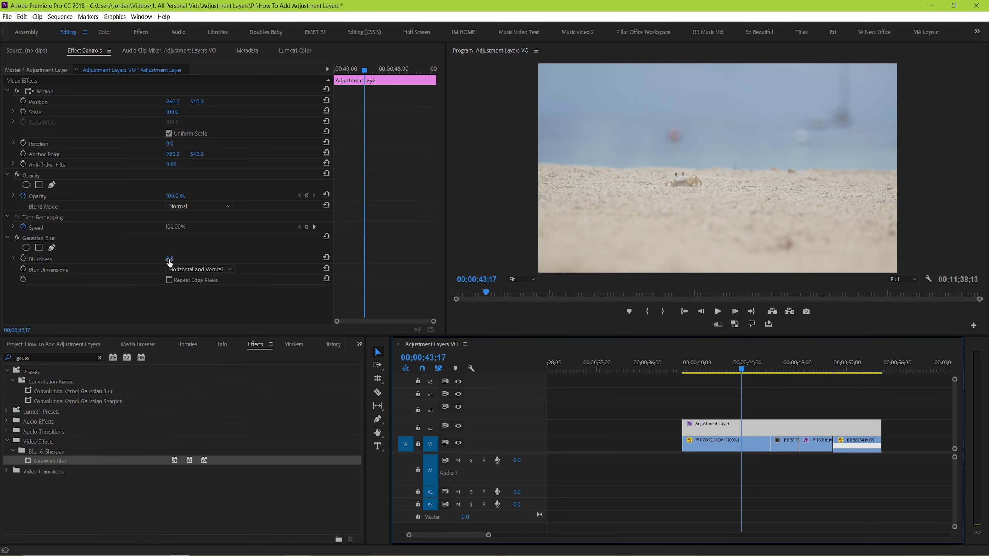
mouse_move(170, 259)
left_mouse_down()
mouse_move(197, 258)
mouse_move(184, 258)
left_mouse_up()
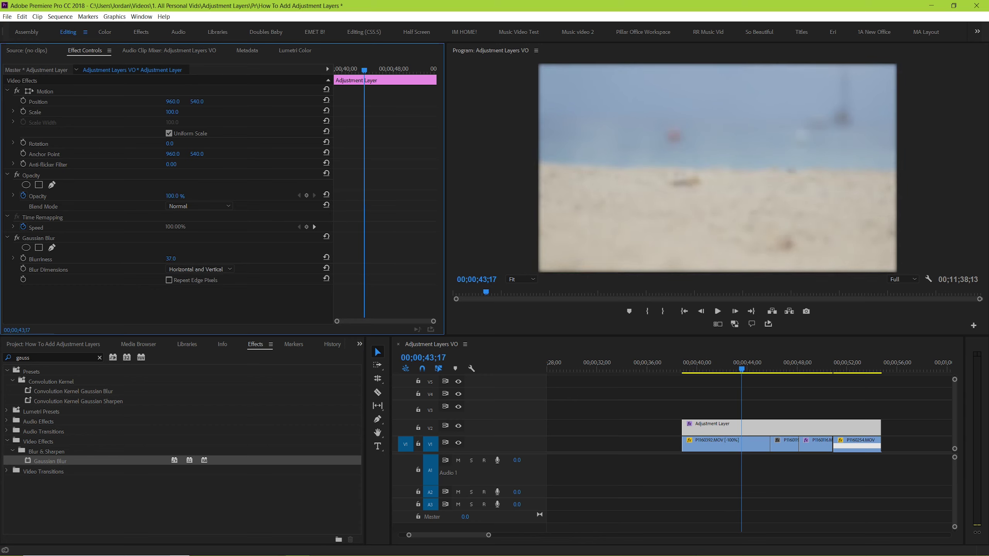
Step: Shorten the adjustment layer, extend it back over all V1 clips, and reselect its Gaussian Blur
left_click_drag(881, 427, 746, 427)
left_click(778, 400)
key("space")
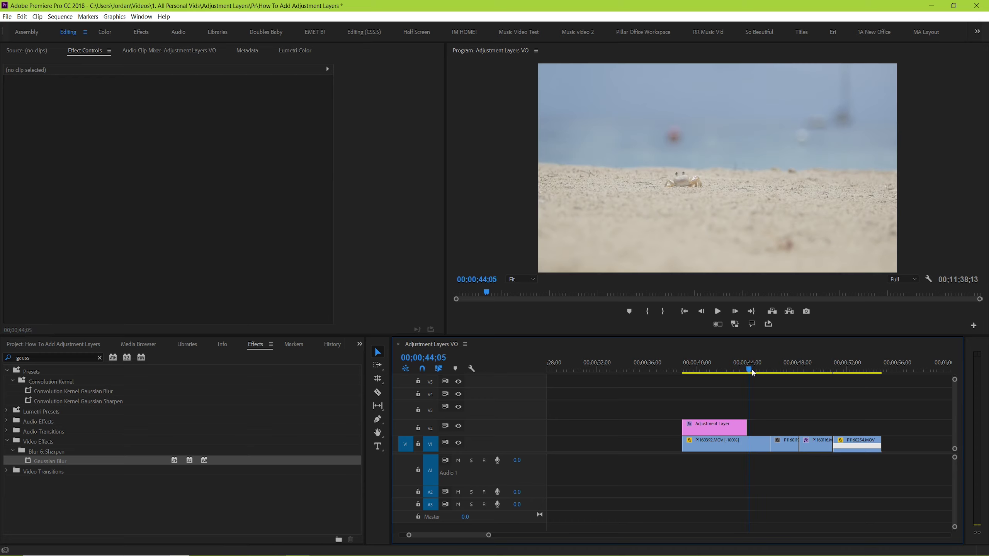
key("space")
left_click_drag(747, 428, 882, 427)
left_click_drag(754, 369, 855, 375)
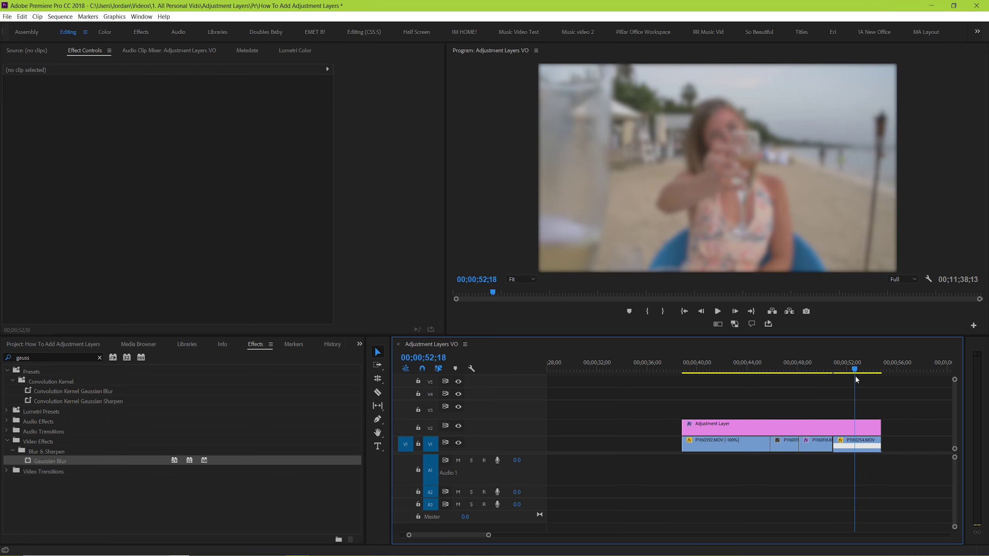
left_click_drag(714, 370, 742, 370)
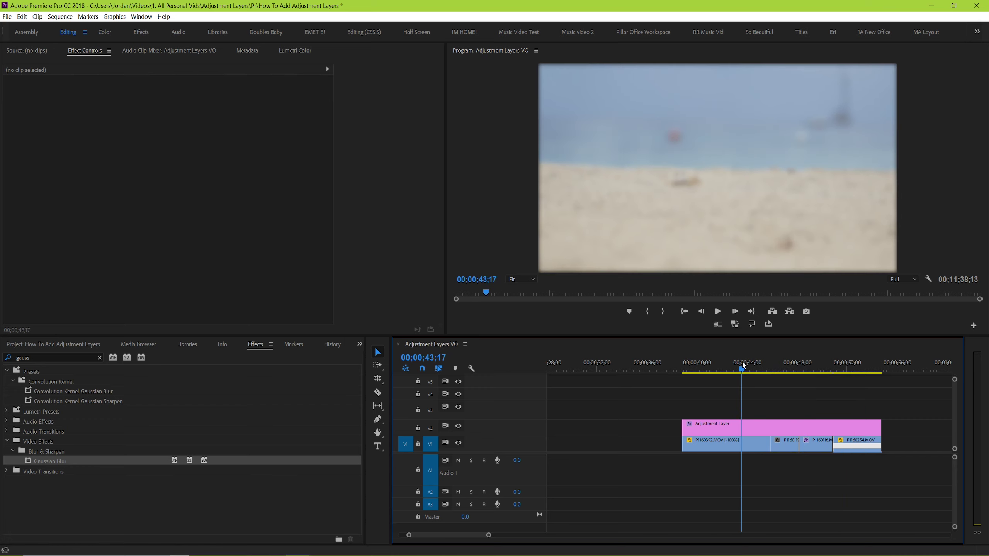
left_click(751, 430)
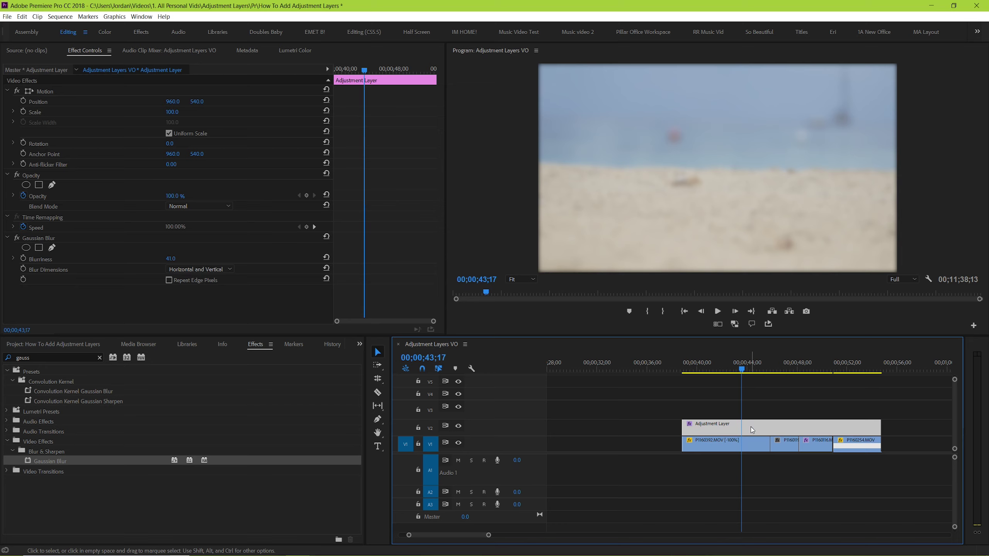
left_click(38, 238)
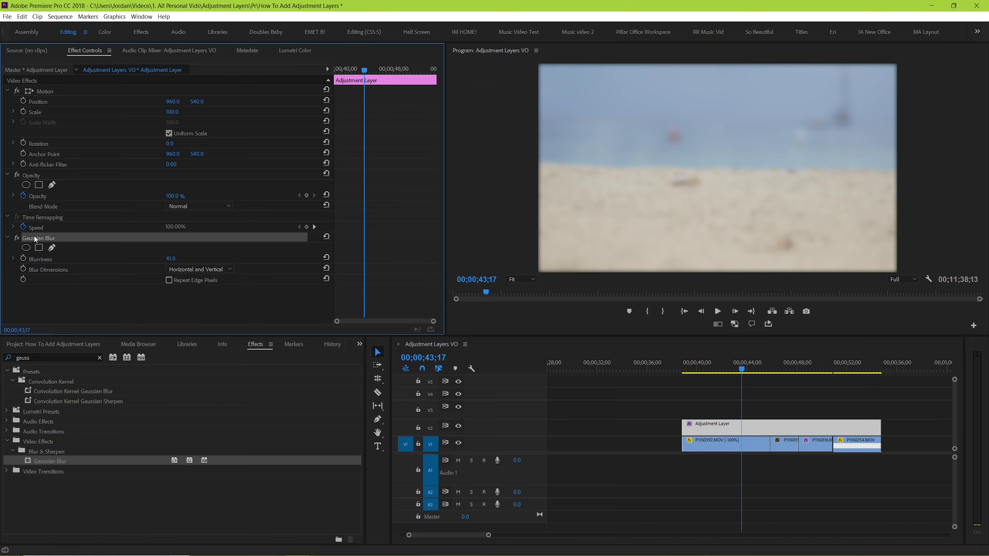
Step: Delete the Gaussian Blur and reapply it to the adjustment layer
key("Delete")
mouse_move(729, 373)
left_mouse_down()
mouse_move(795, 376)
mouse_move(742, 384)
left_mouse_up()
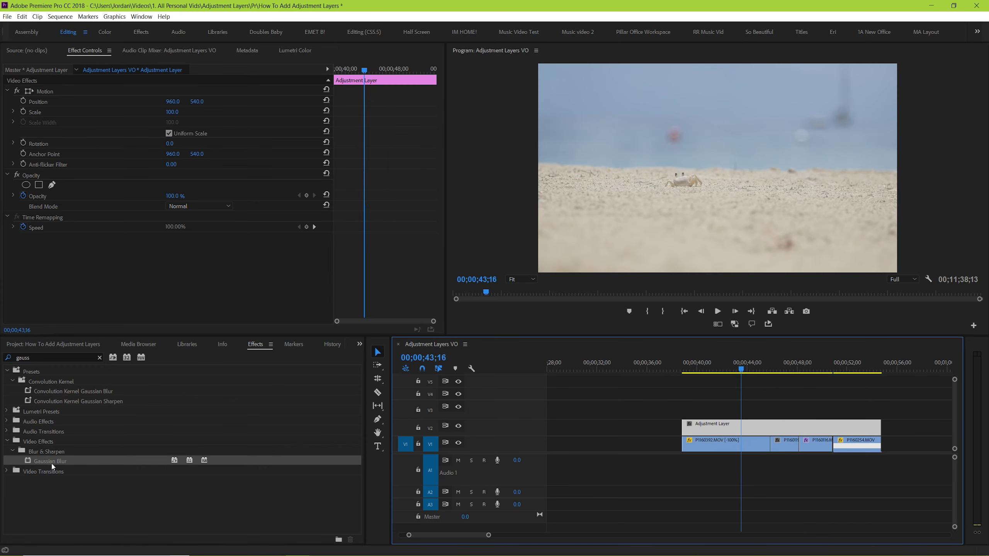
left_click_drag(51, 462, 743, 433)
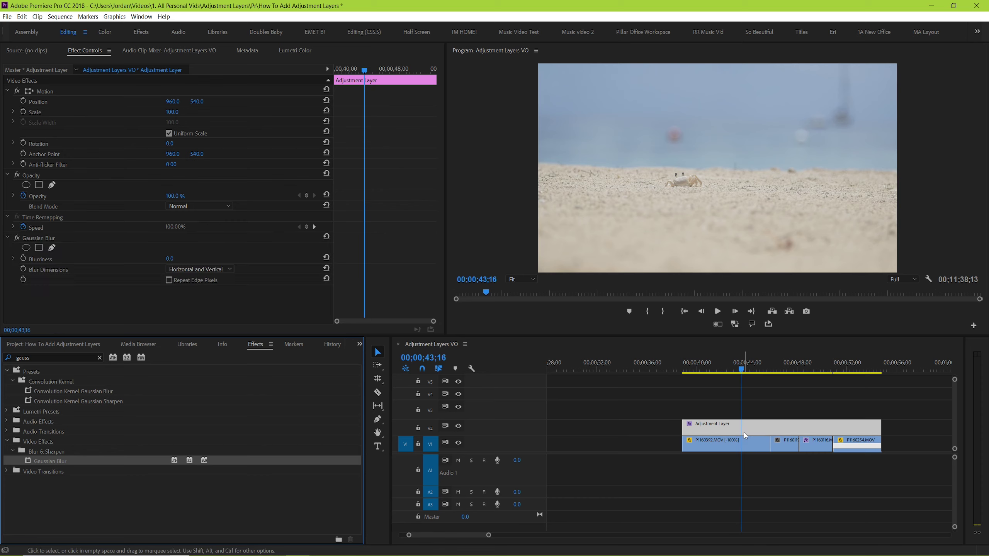
Step: Keyframe Blurriness from 59.0 at 00;00;42;05 to 0.0 at 00;00;43;16, then play it back
left_click(22, 258)
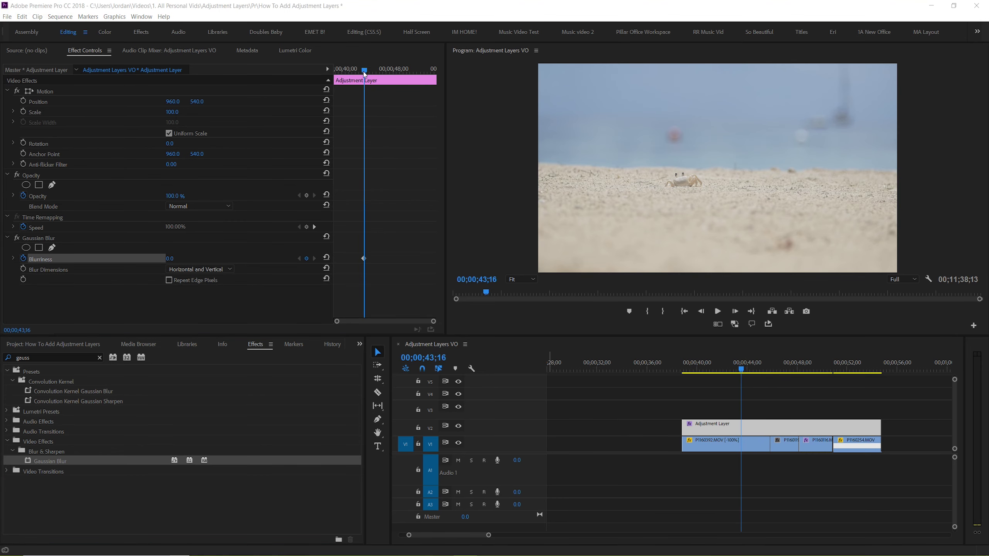
left_click_drag(364, 74, 354, 76)
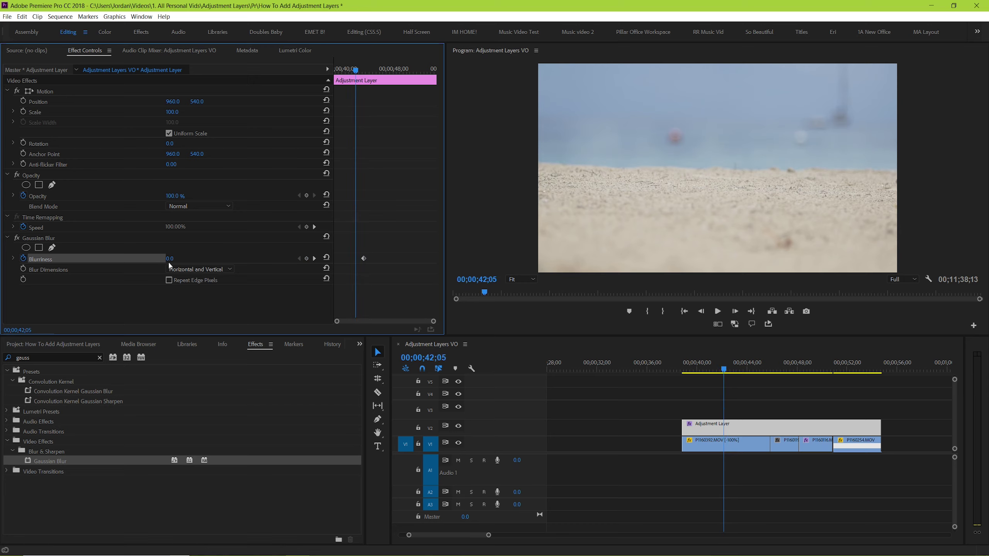
left_click_drag(170, 259, 218, 258)
left_click(756, 391)
key("space")
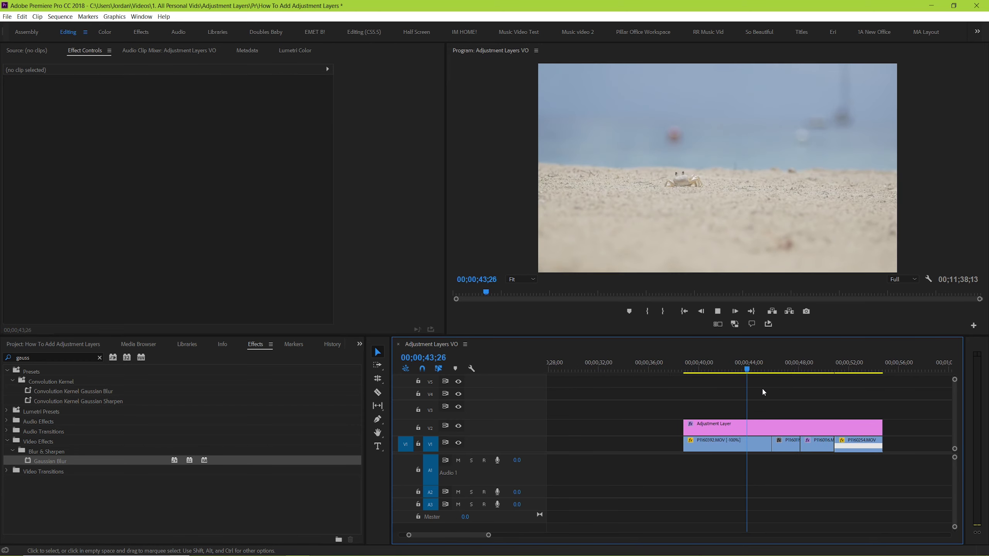
key("space")
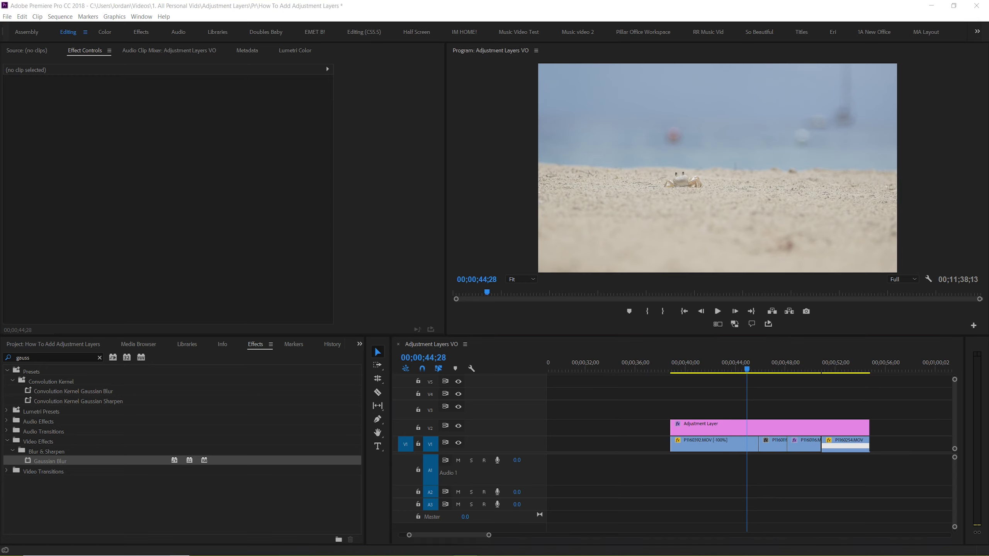
Step: Grade the layer black-and-white: Saturation 0, Contrast 68.2, Shadows -52.2, Blacks -74.1
left_click(768, 397)
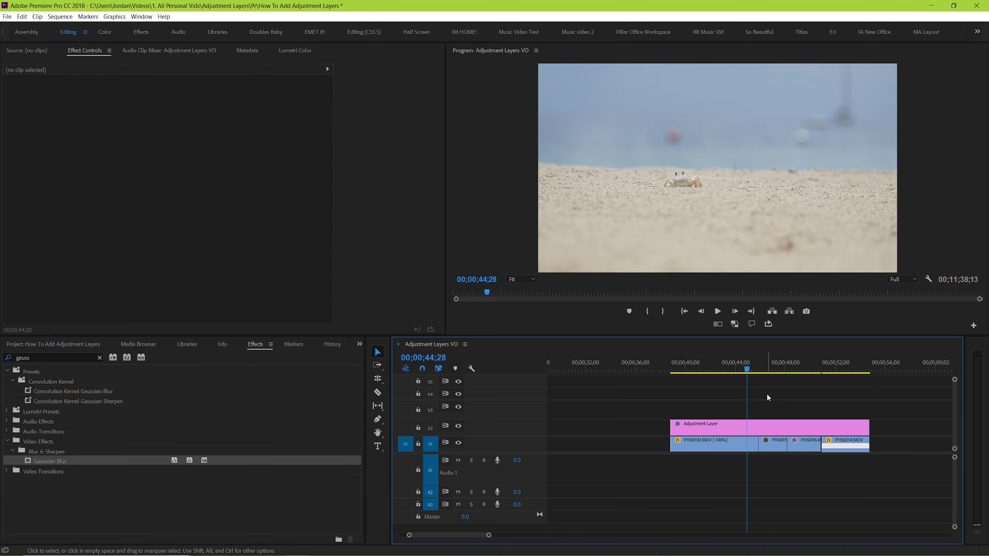
left_click(733, 431)
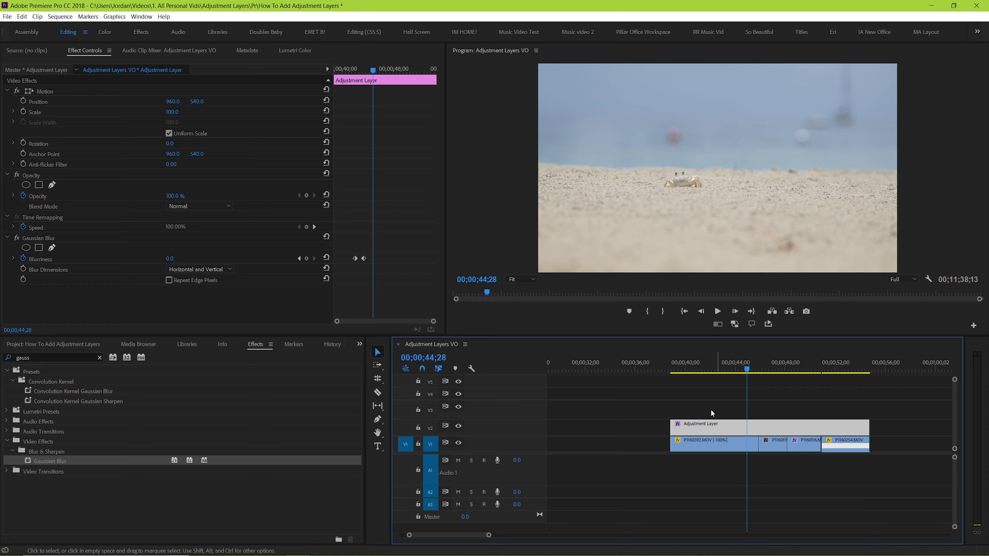
left_click(41, 239)
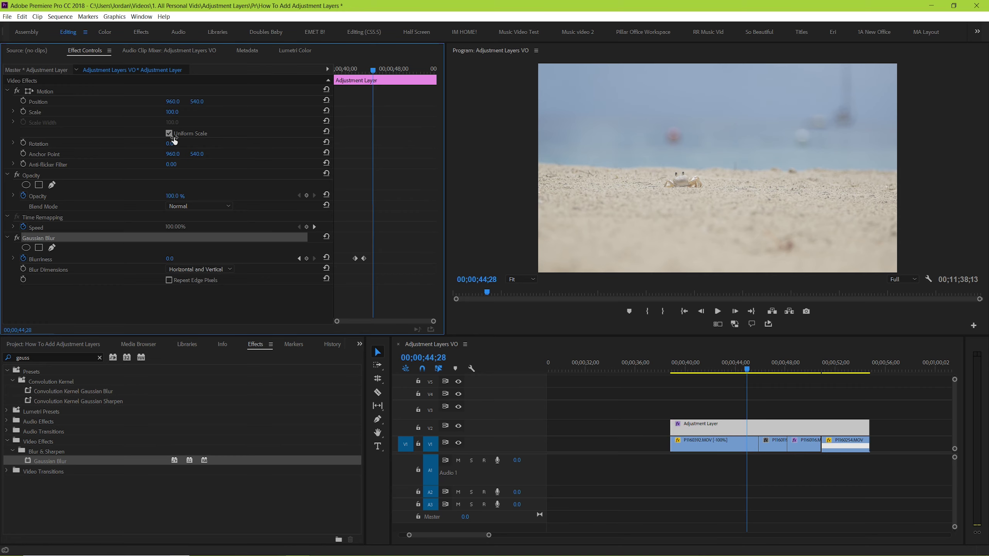
left_click(293, 54)
left_click_drag(234, 298, 52, 298)
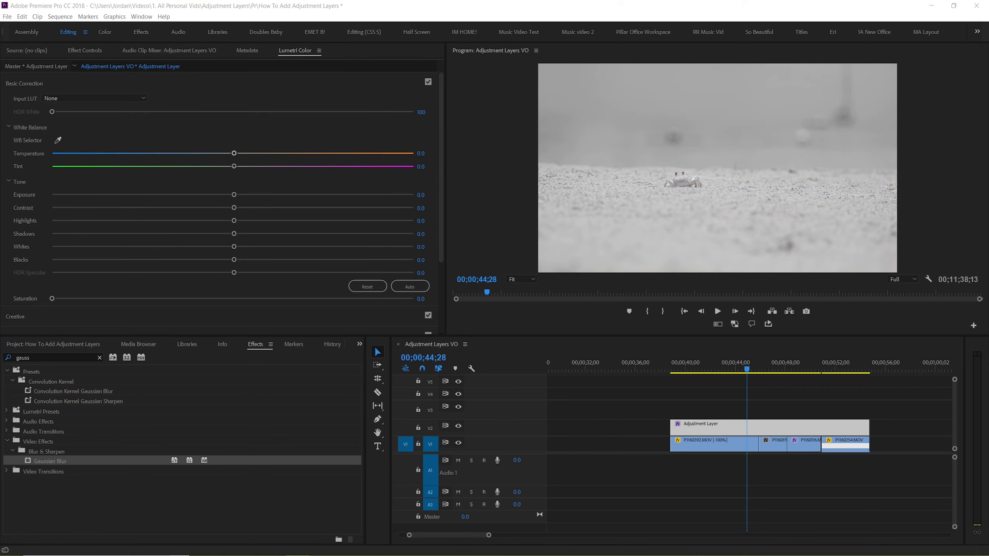
left_click_drag(234, 208, 356, 207)
left_click_drag(234, 260, 142, 260)
left_click_drag(234, 233, 138, 233)
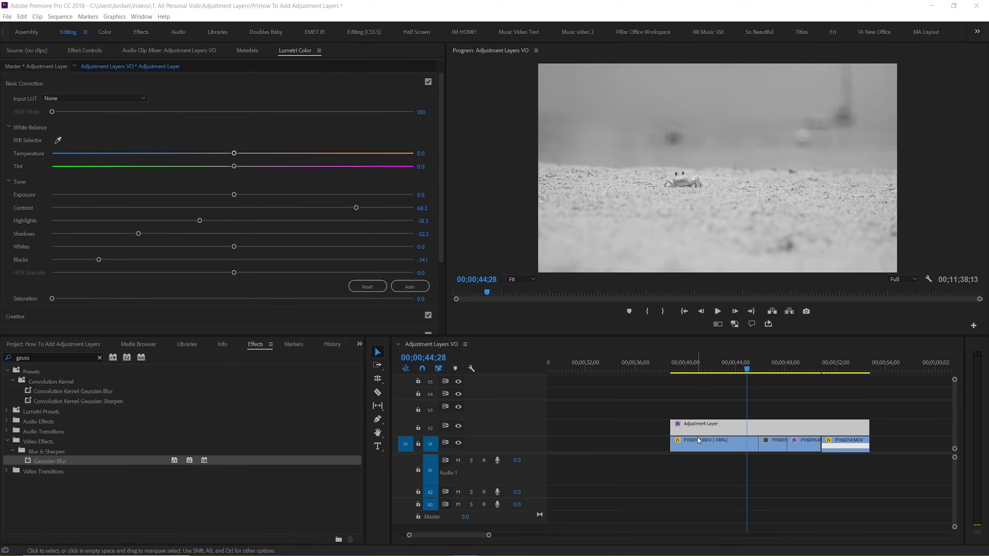
left_click(524, 421)
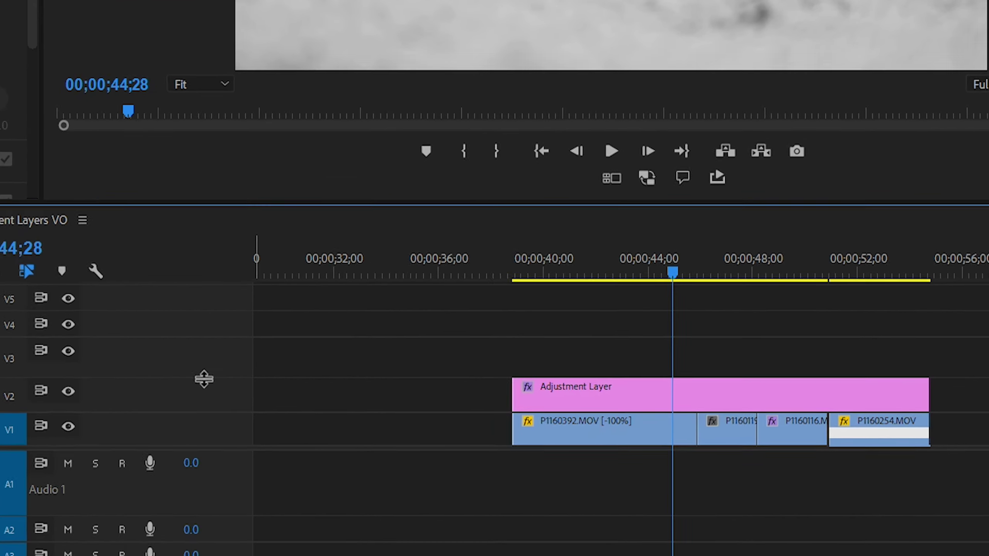
left_click_drag(202, 376, 195, 347)
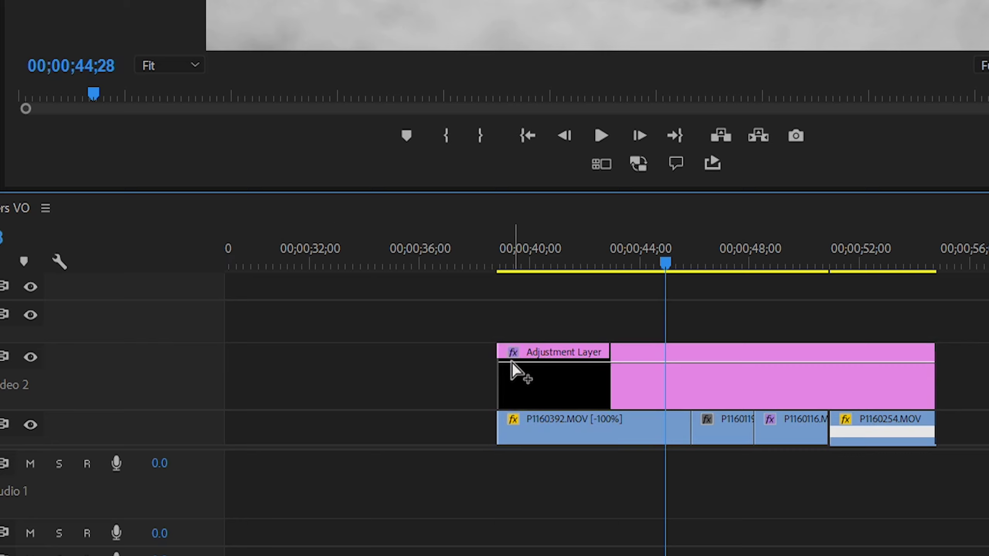
Step: Add two opacity keyframes on the adjustment layer, lowering one so the effect fades out
left_click(545, 374)
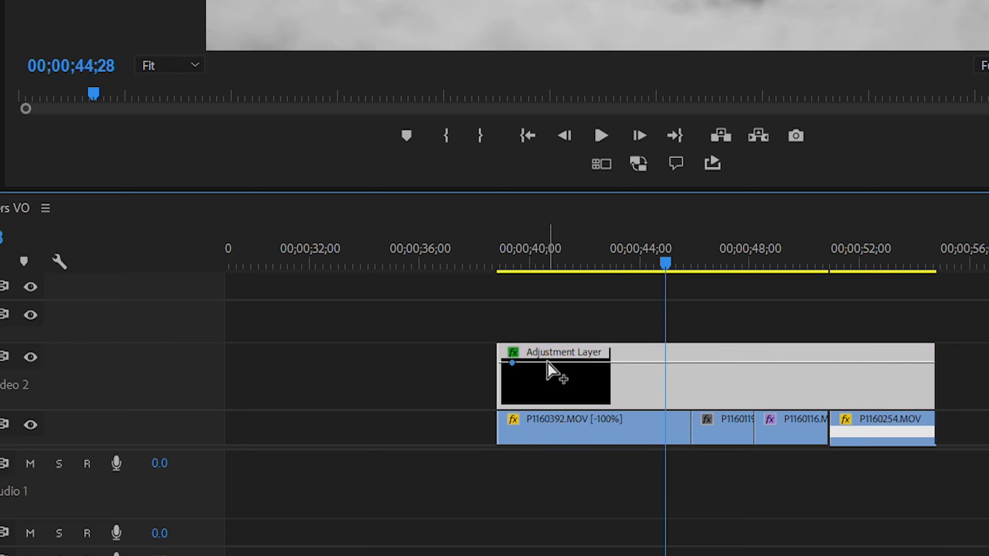
left_click(558, 363, "ctrl")
left_click_drag(559, 364, 666, 401)
left_click_drag(512, 365, 567, 366)
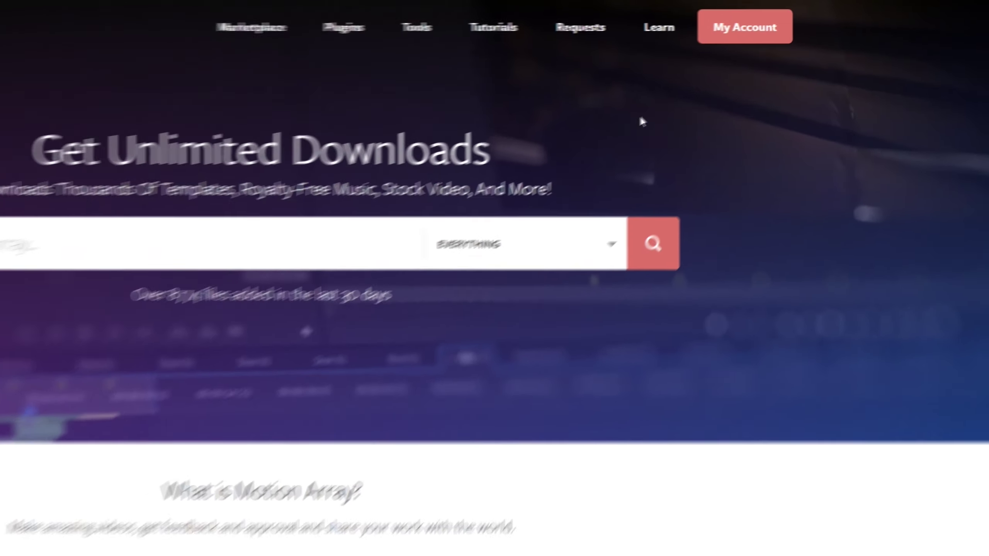
Step: Go to Motion Array's Learn section for Premiere Pro and scroll down to the Latest Articles
mouse_move(746, 25)
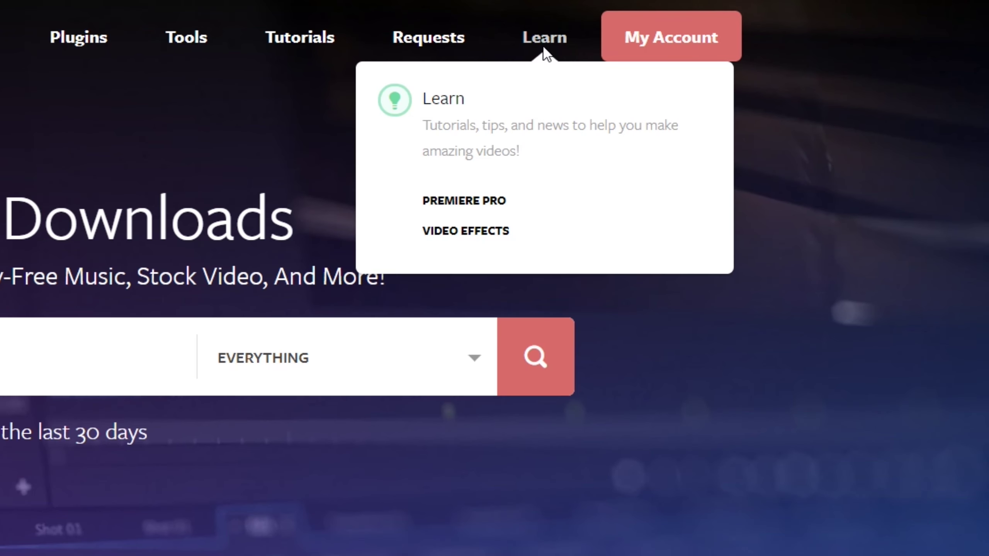
left_click(495, 210)
scroll(494, 272, "down", 1)
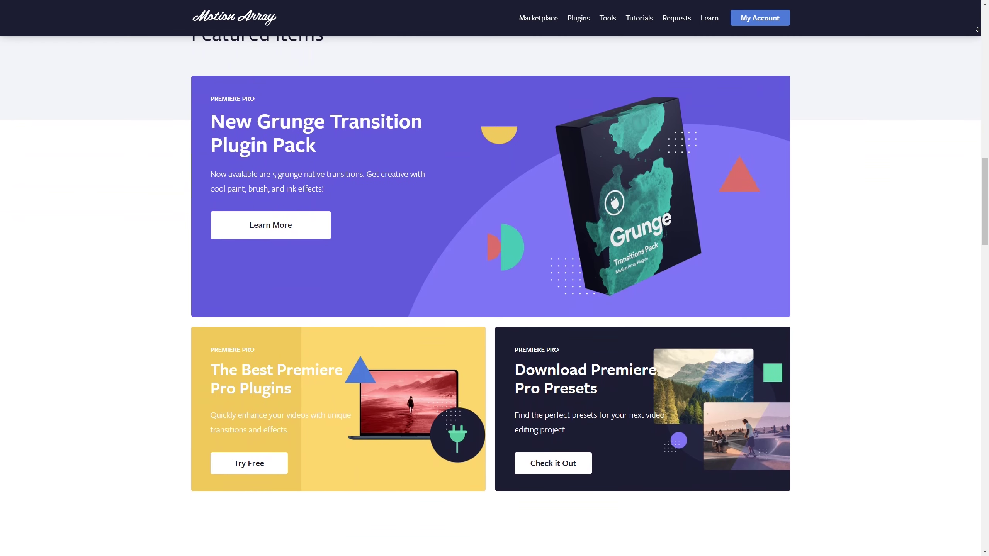
scroll(491, 272, "down", 5)
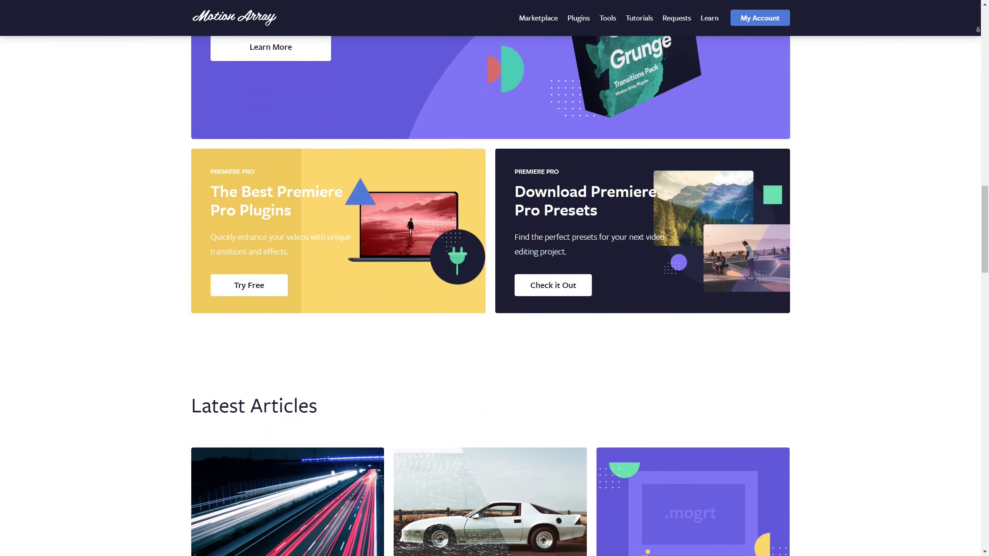
scroll(491, 273, "down", 5)
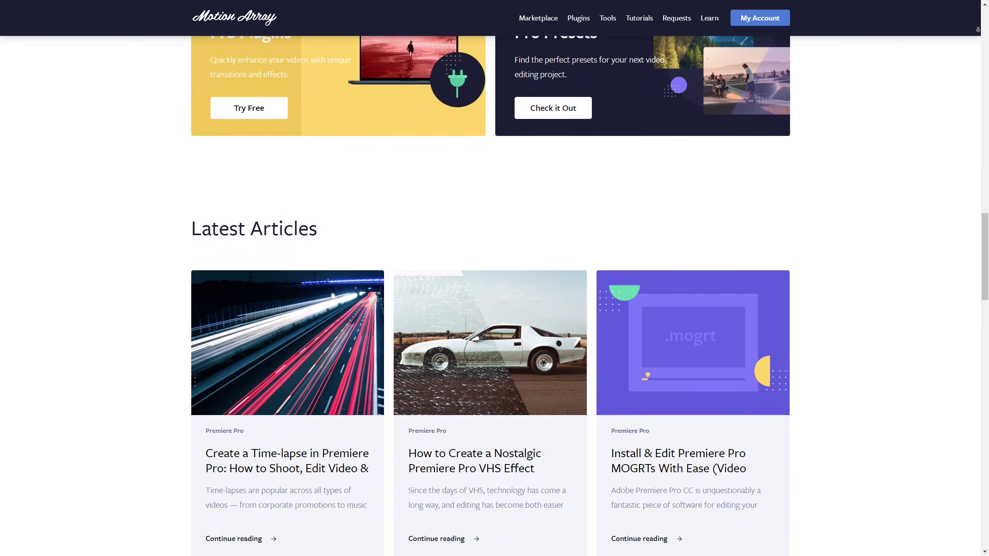